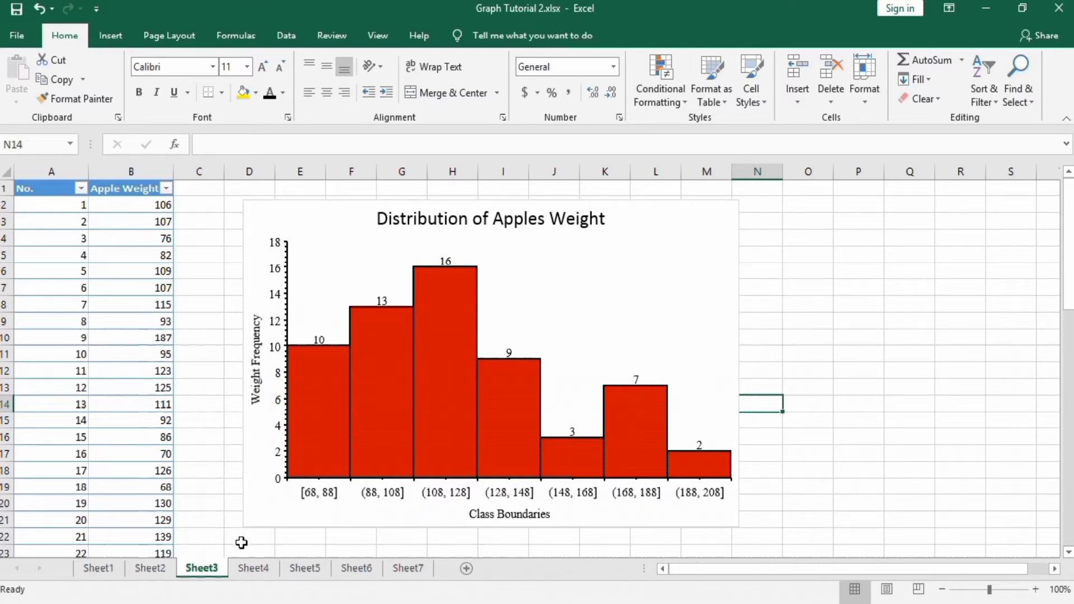
# Step: On Sheet4, insert a histogram chart from the apple weight values in B2:B61
pyautogui.click(254, 568)
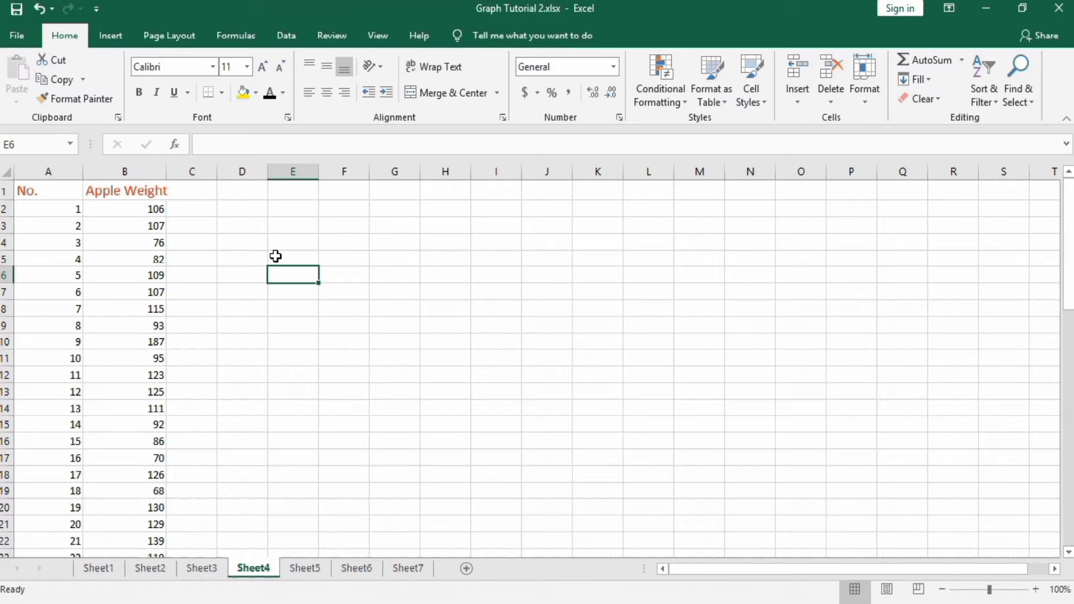
pyautogui.click(98, 207)
pyautogui.moveTo(99, 208); pyautogui.dragTo(98, 504)
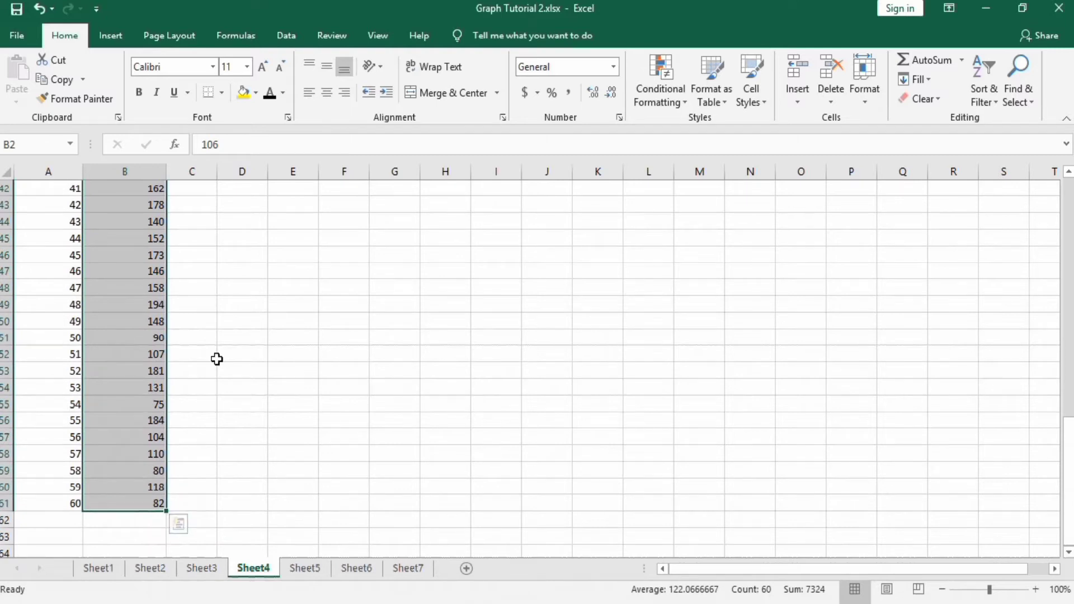
pyautogui.click(111, 39)
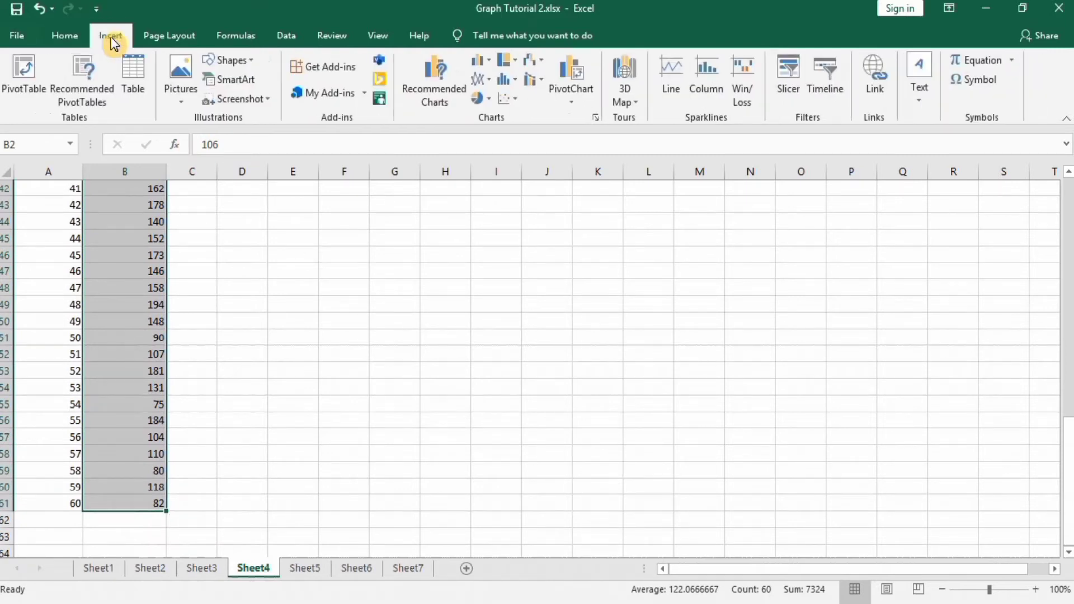
pyautogui.click(520, 83)
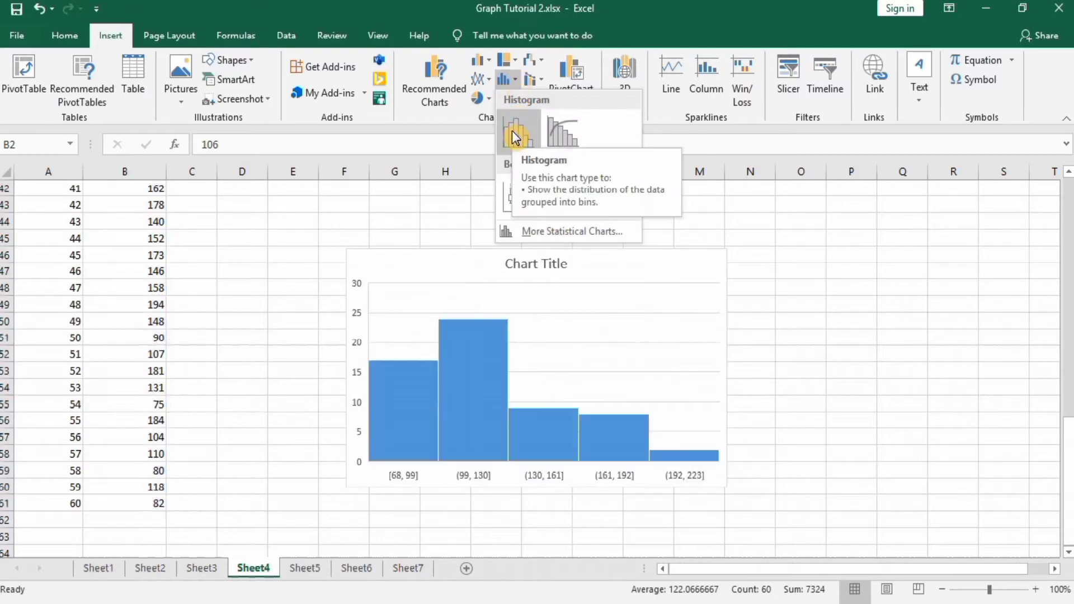
pyautogui.click(515, 135)
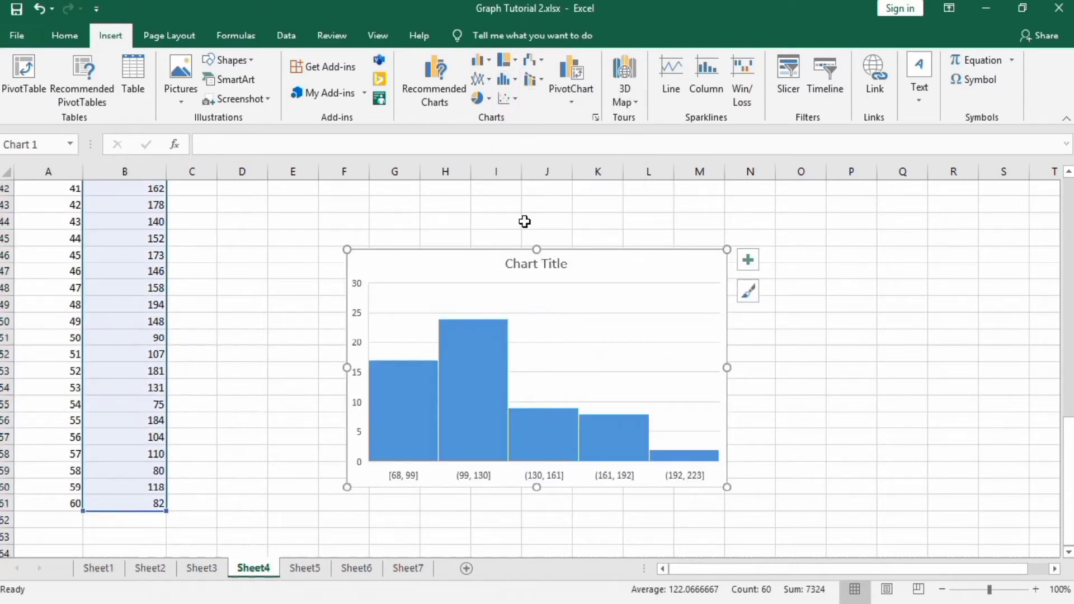
# Step: Enlarge the histogram chart by extending its upper, left, right and lower edges outward
pyautogui.moveTo(537, 250); pyautogui.dragTo(536, 226)
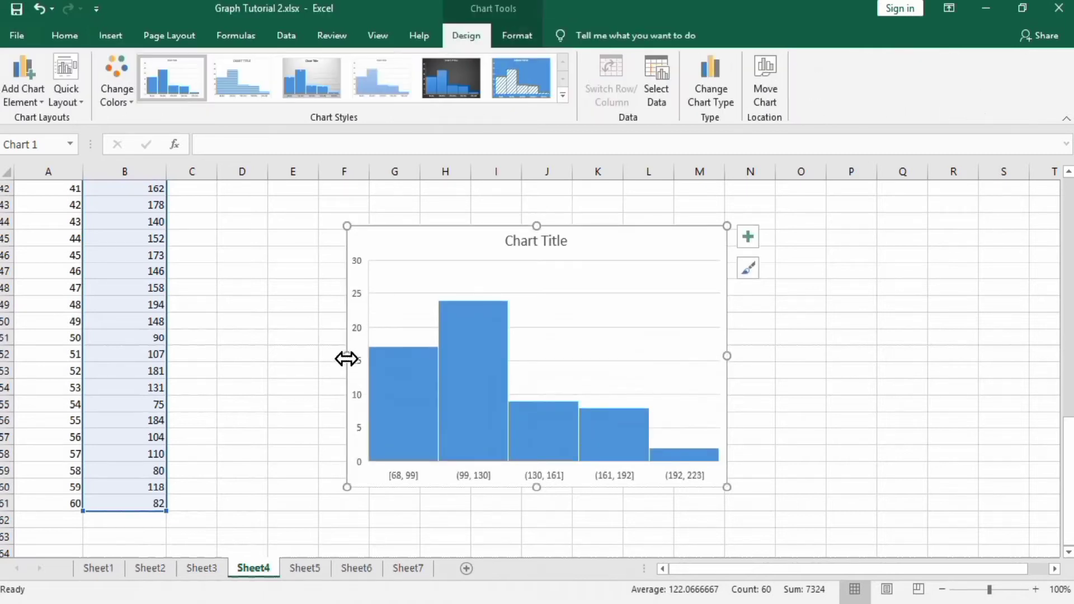
pyautogui.moveTo(333, 353); pyautogui.dragTo(280, 354)
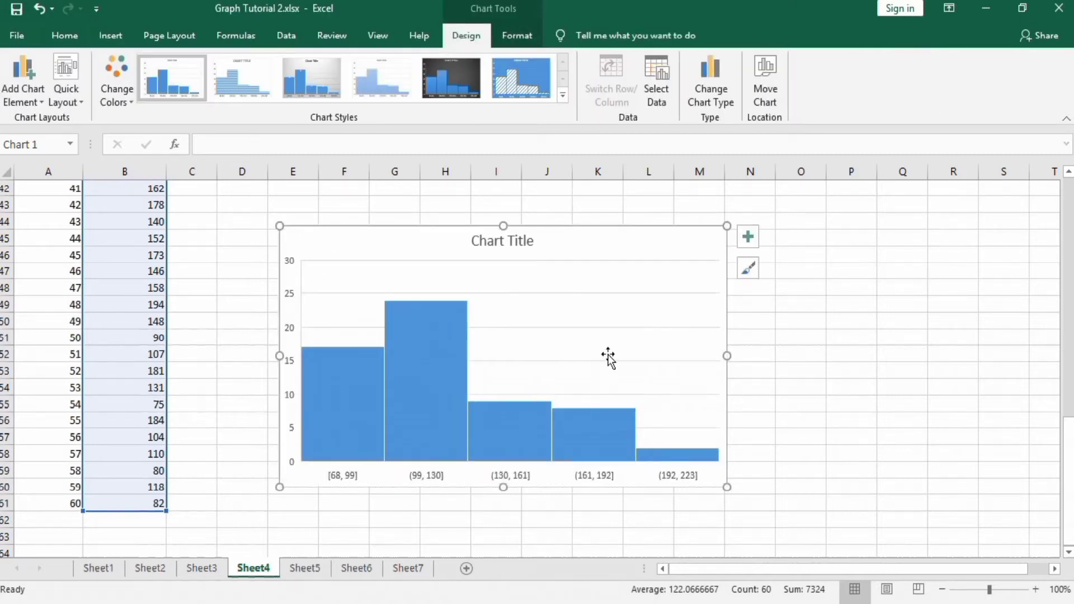
pyautogui.moveTo(722, 356); pyautogui.dragTo(741, 355)
pyautogui.moveTo(511, 488); pyautogui.dragTo(514, 512)
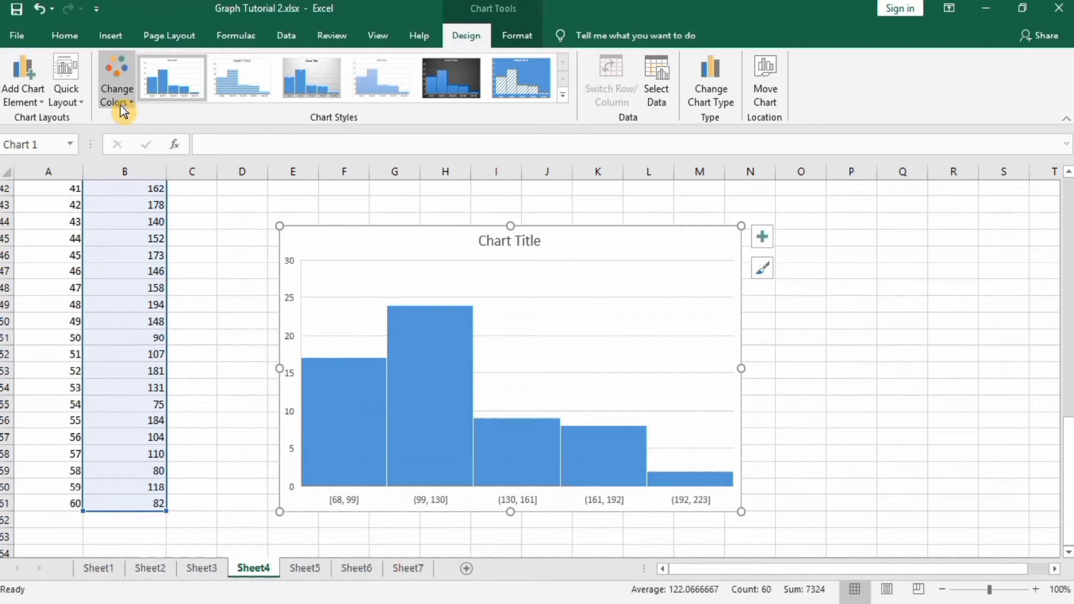
pyautogui.click(84, 103)
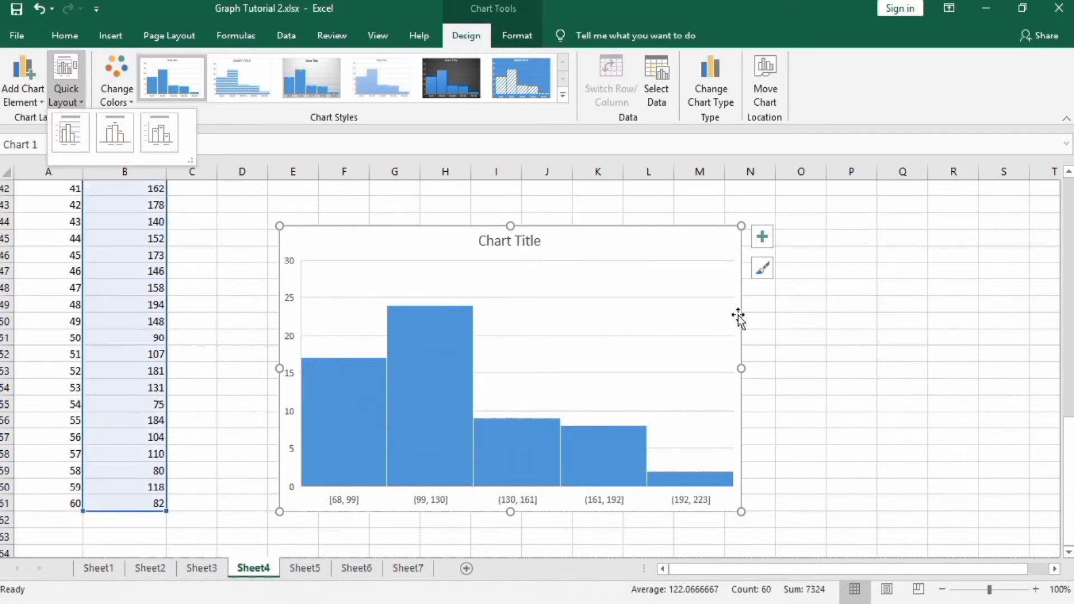
pyautogui.click(805, 342)
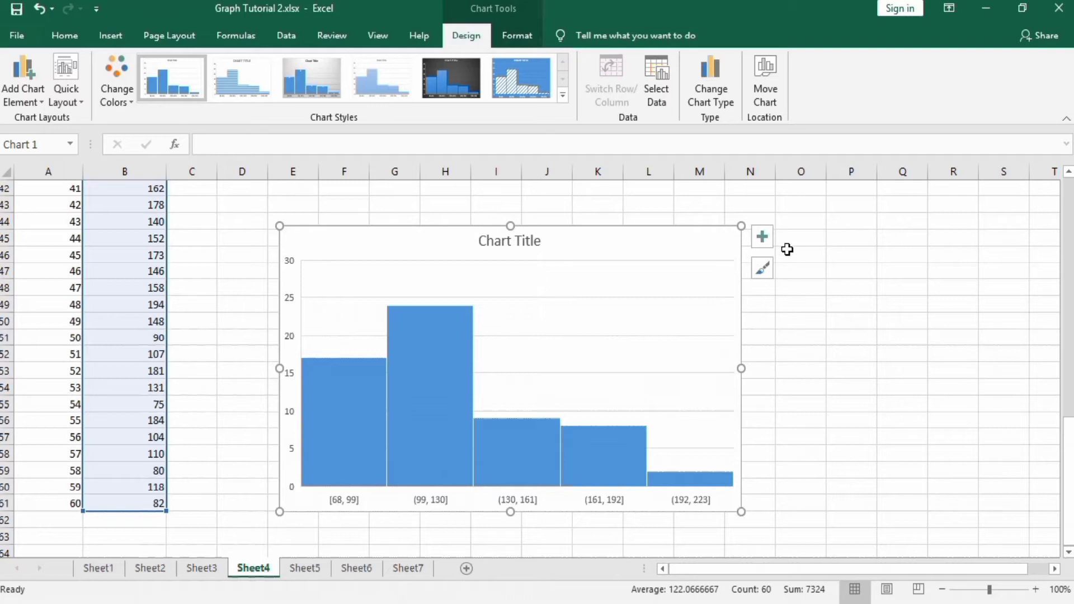
# Step: Add axis titles and data labels to the histogram
pyautogui.click(763, 238)
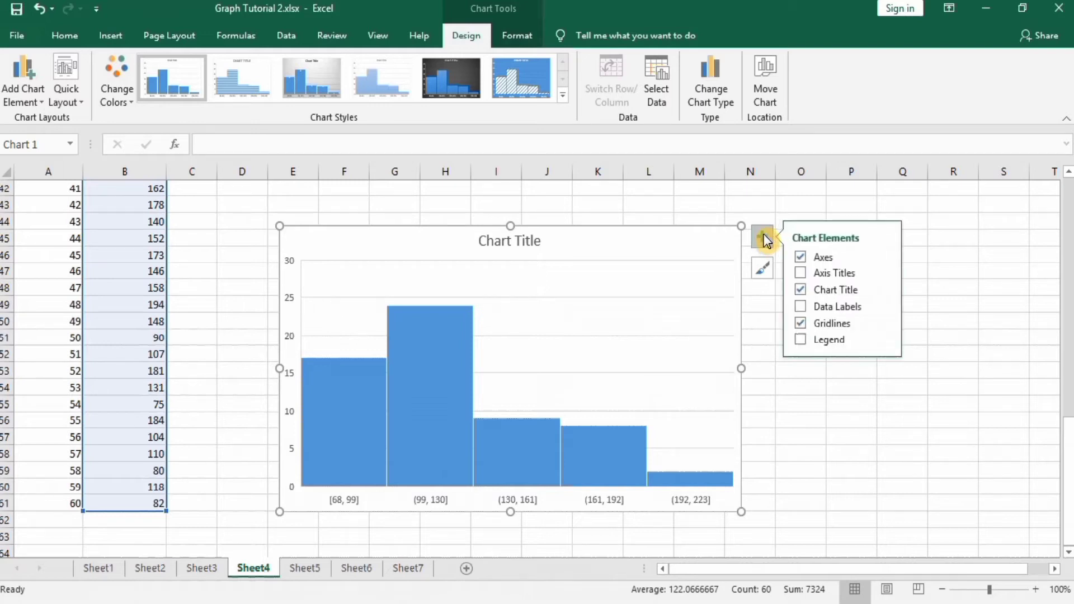
pyautogui.click(800, 273)
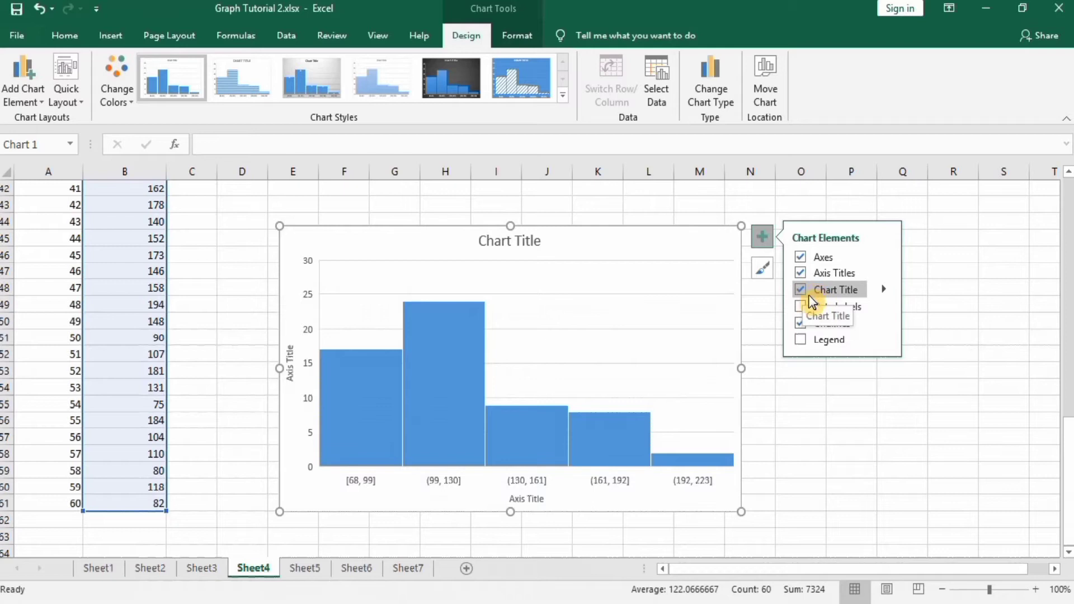
pyautogui.click(800, 307)
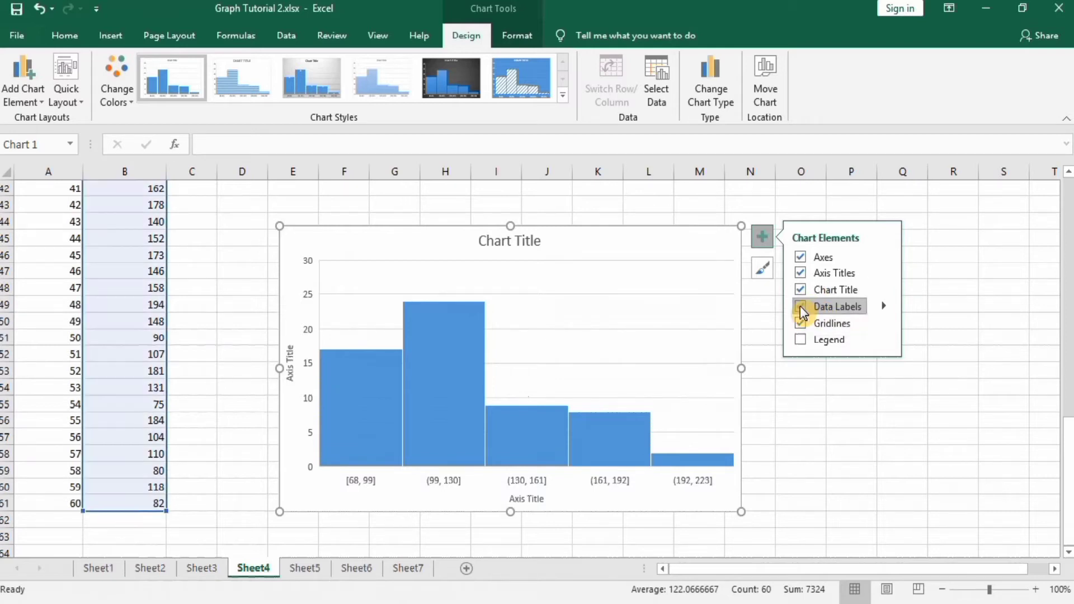
pyautogui.click(787, 428)
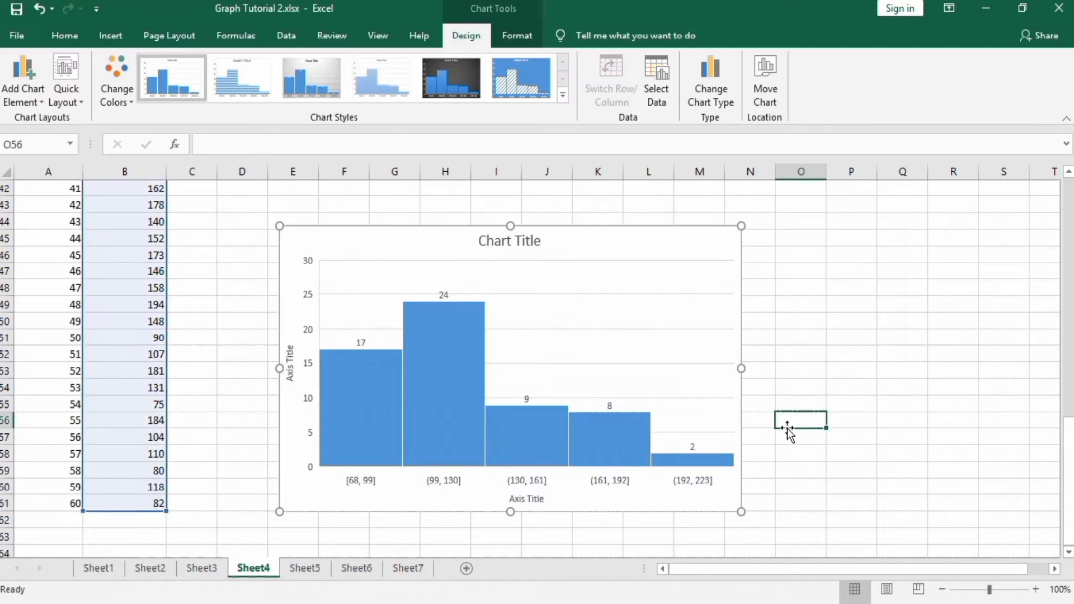
# Step: Replace the chart title's placeholder text with "Frequency Didtribution of Apple Weights"
pyautogui.click(512, 236)
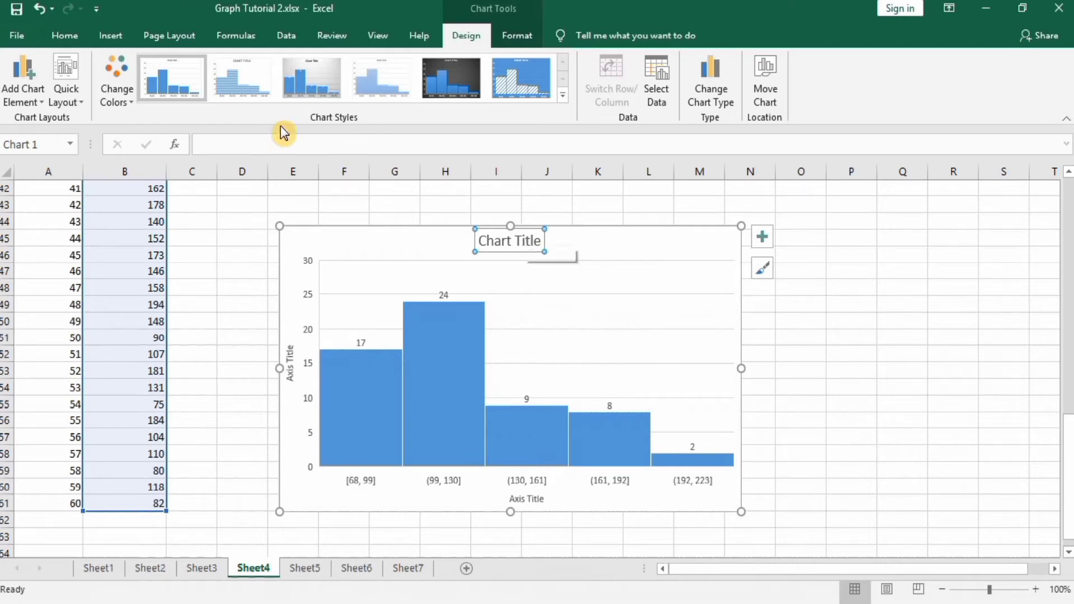
pyautogui.click(488, 236)
pyautogui.write('Fre')
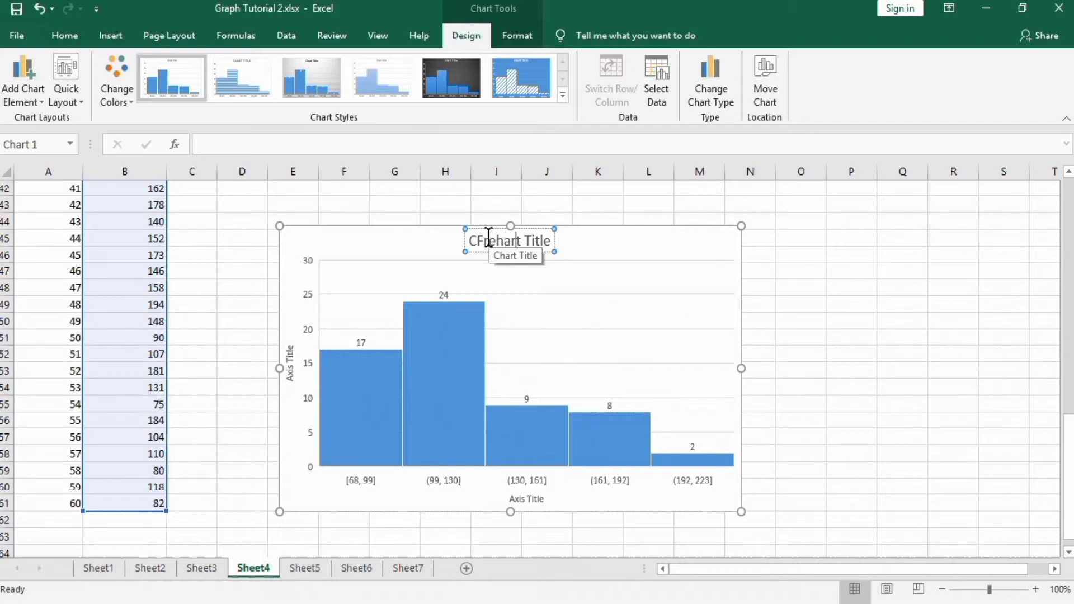
pyautogui.press('BackSpace')
pyautogui.press('BackSpace')
pyautogui.press('BackSpace')
pyautogui.press('BackSpace')
pyautogui.press('BackSpace')
pyautogui.press('BackSpace')
pyautogui.press('BackSpace')
pyautogui.press('BackSpace')
pyautogui.press('BackSpace')
pyautogui.press('BackSpace')
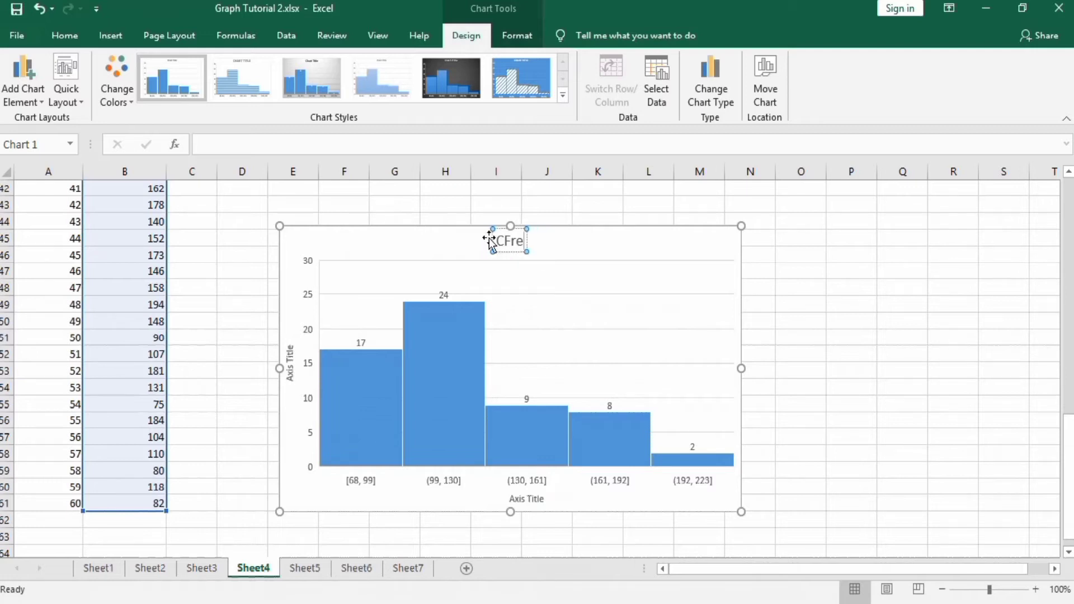
pyautogui.press('BackSpace')
pyautogui.press('BackSpace')
pyautogui.press('BackSpace')
pyautogui.press('BackSpace')
pyautogui.write('Fr')
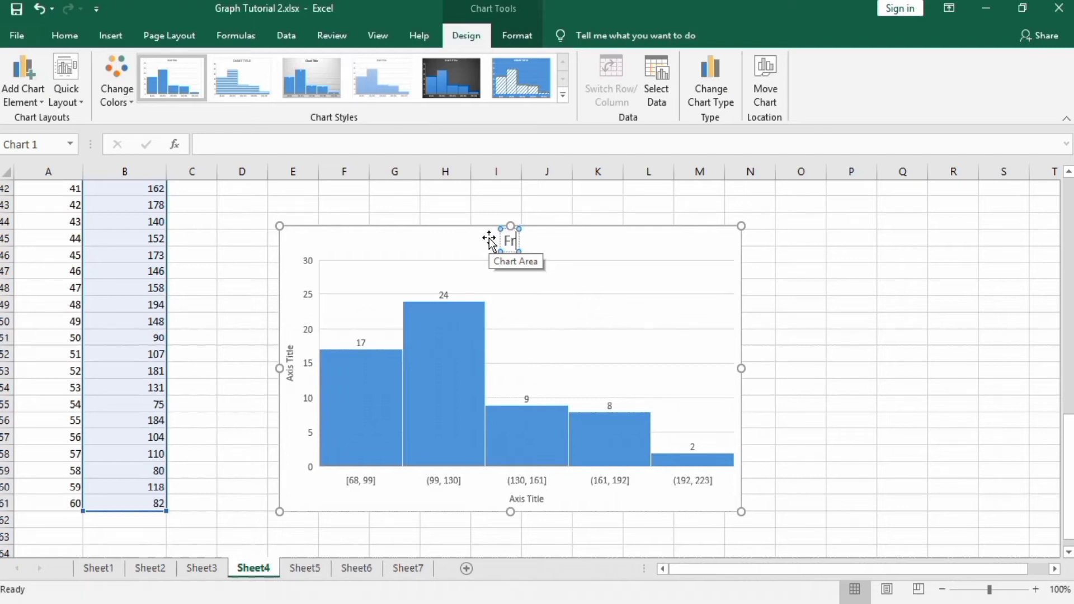
pyautogui.write('equenc')
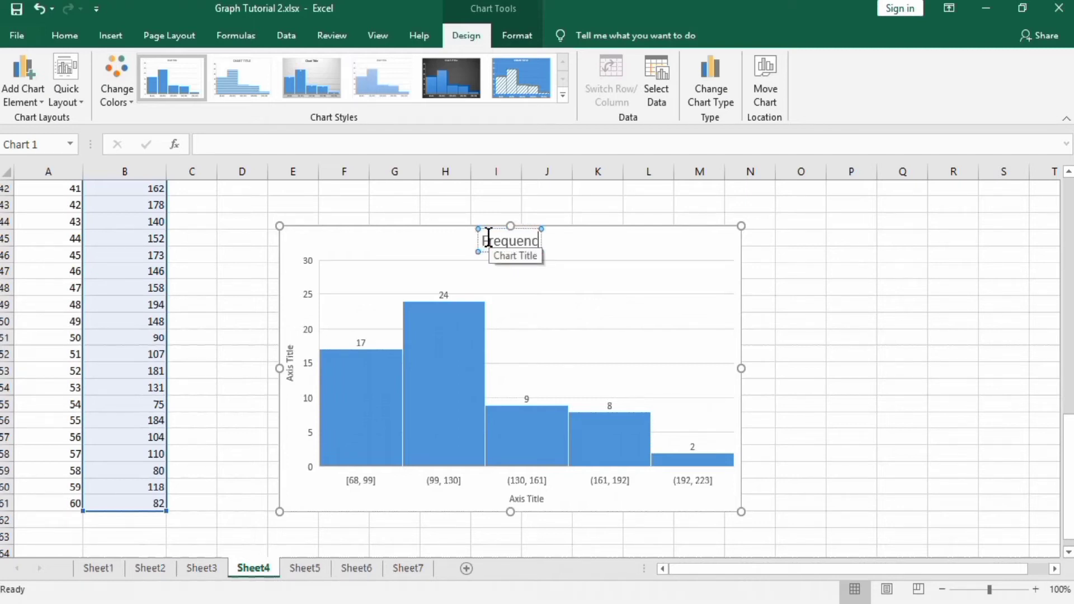
pyautogui.write('y Didt')
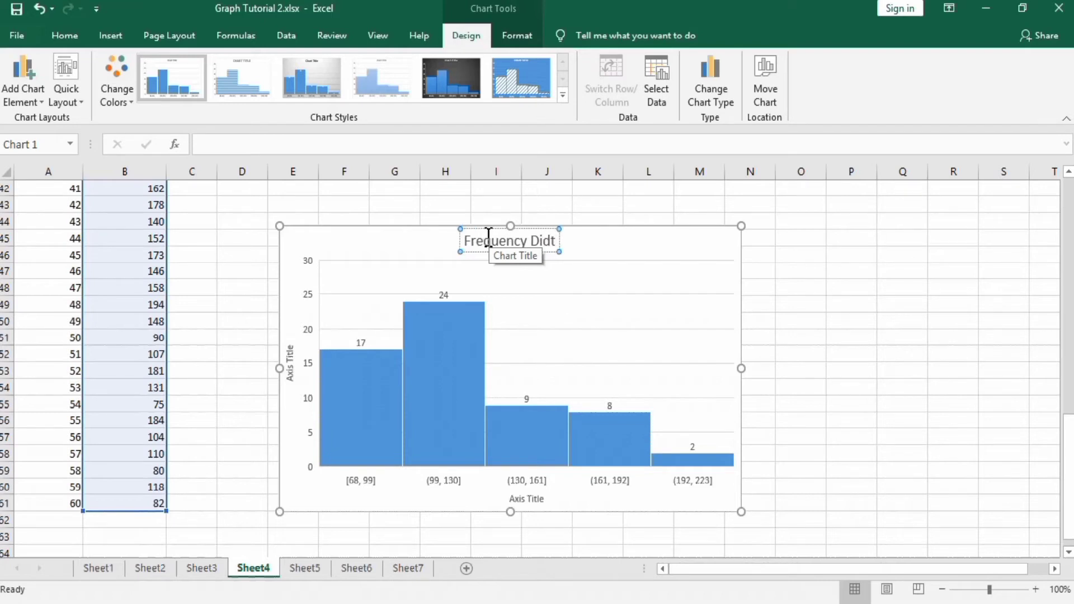
pyautogui.write('ribu')
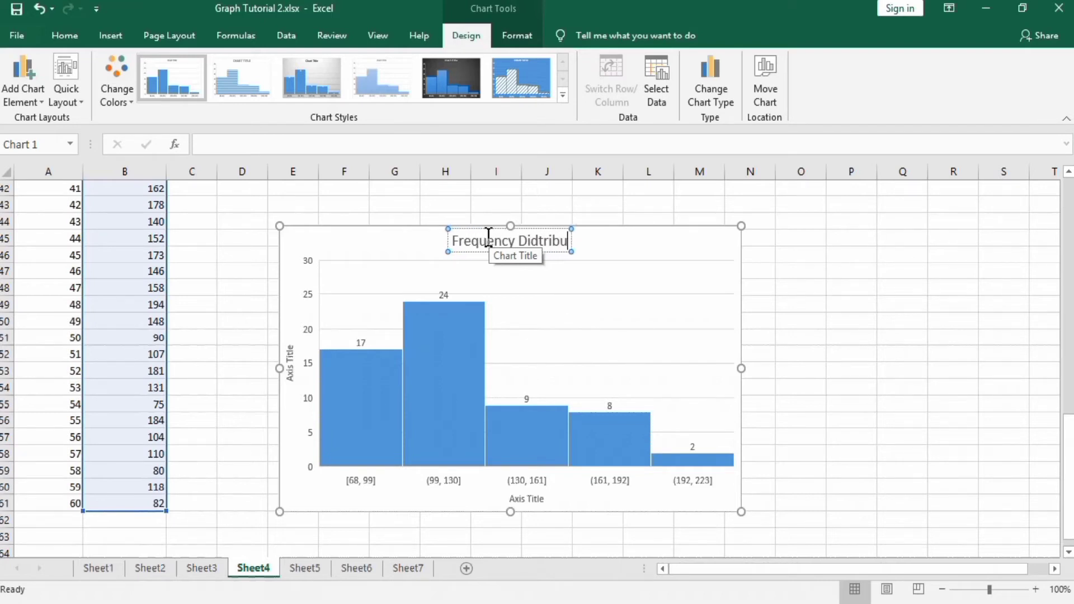
pyautogui.write('tion of')
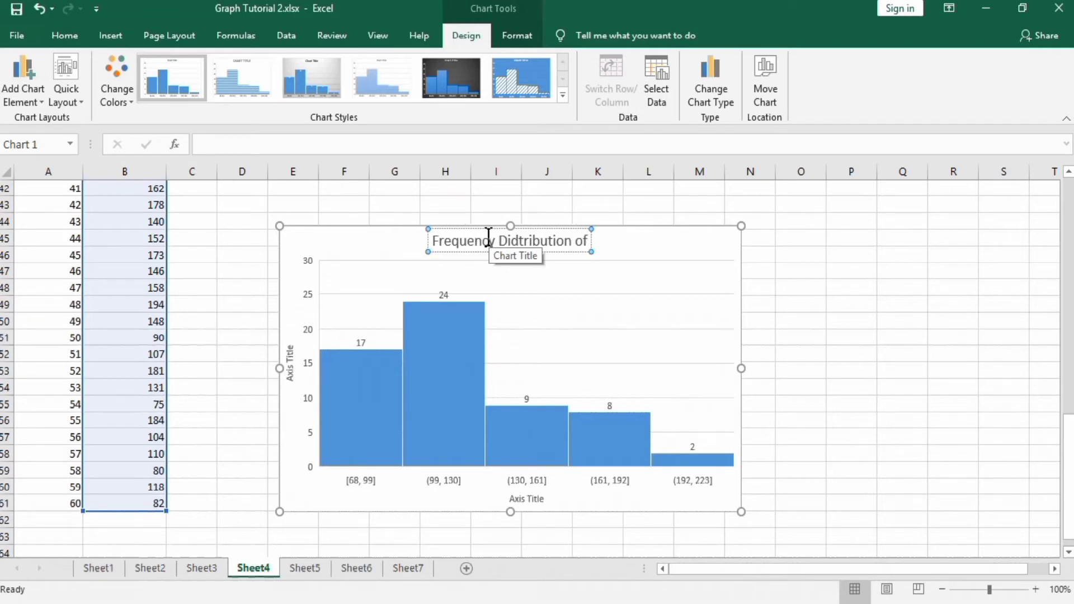
pyautogui.write(' Apple')
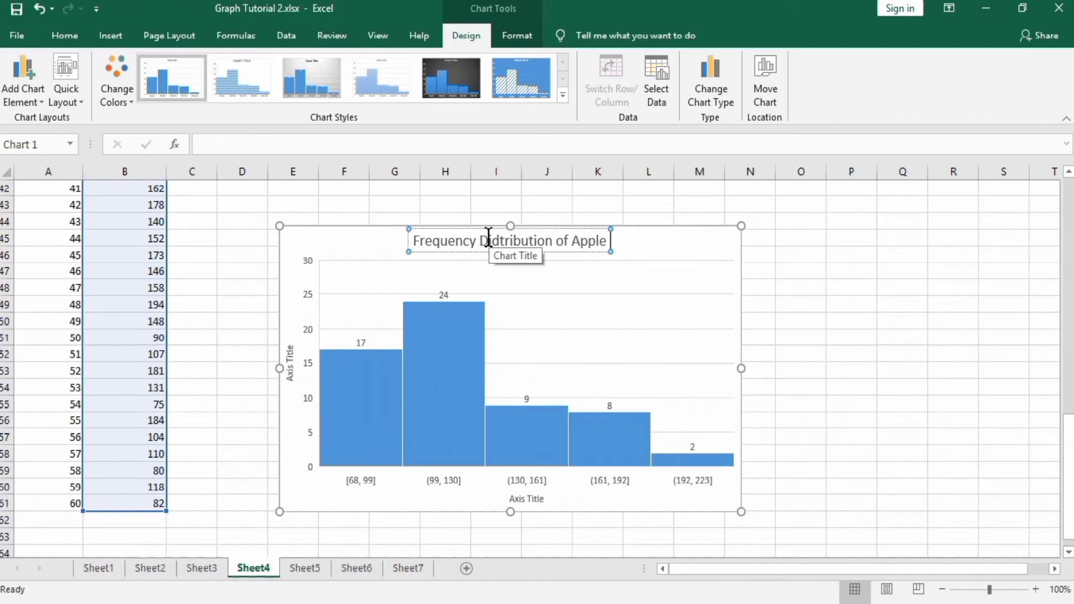
pyautogui.write(' Weights')
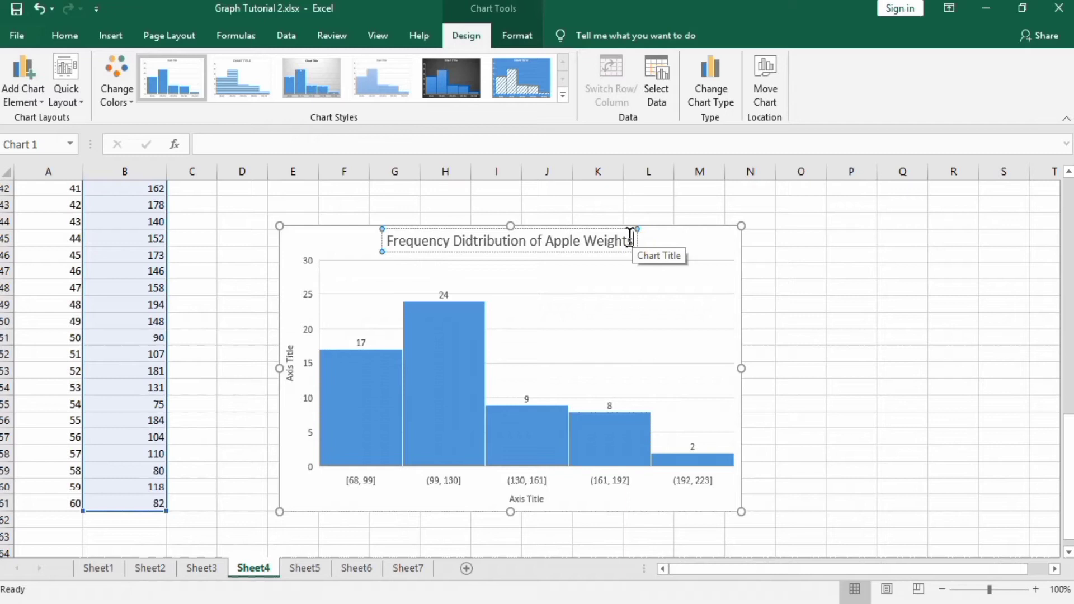
# Step: Make the chart title black and bold, and correct its misspelled word to "Distribution"
pyautogui.moveTo(632, 237); pyautogui.dragTo(309, 229)
pyautogui.click(65, 36)
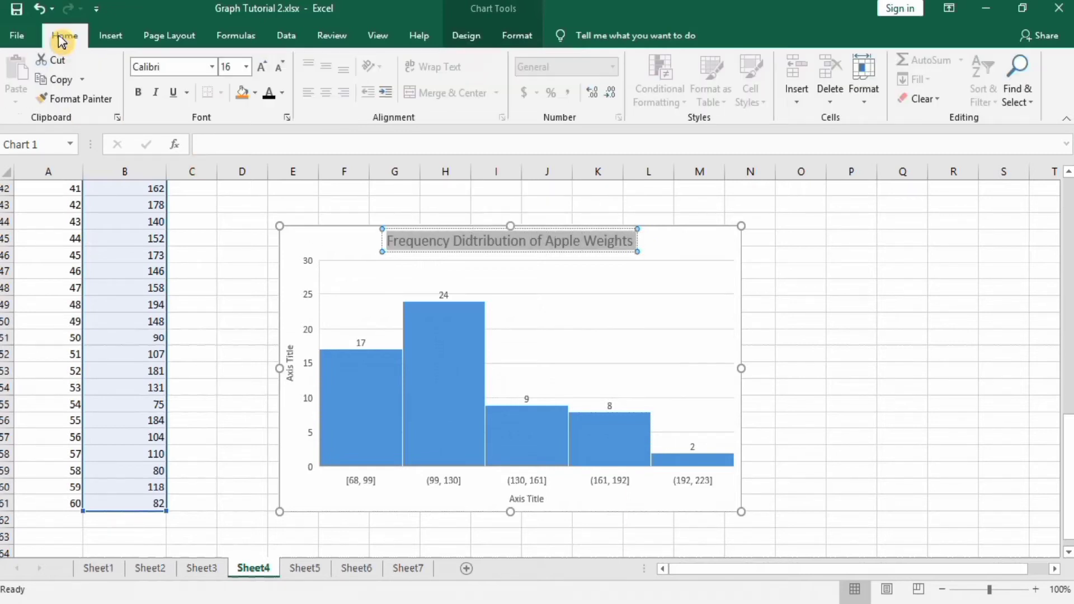
pyautogui.click(269, 97)
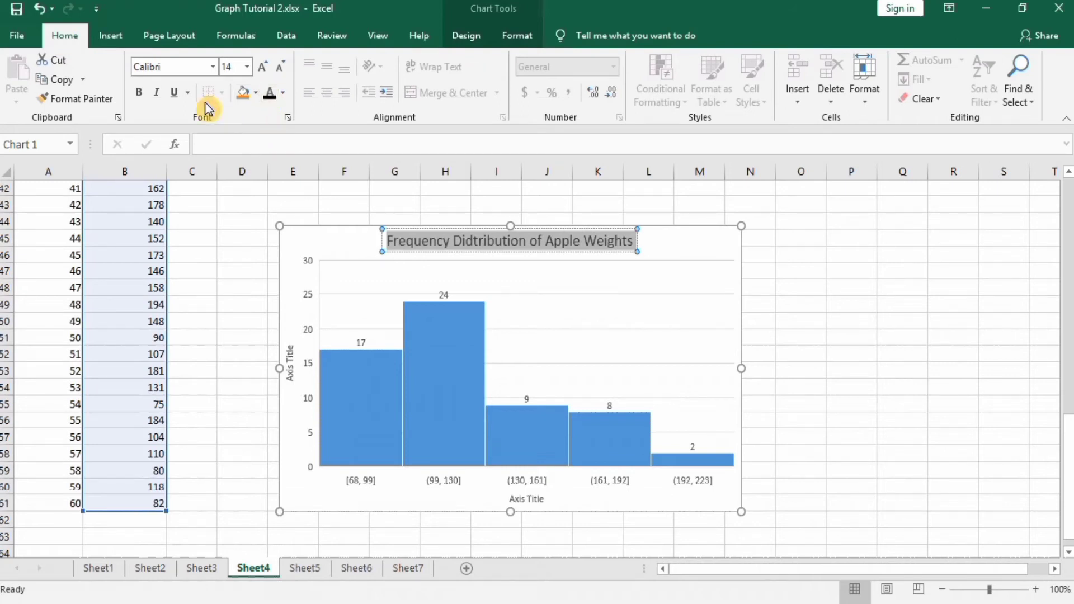
pyautogui.click(141, 93)
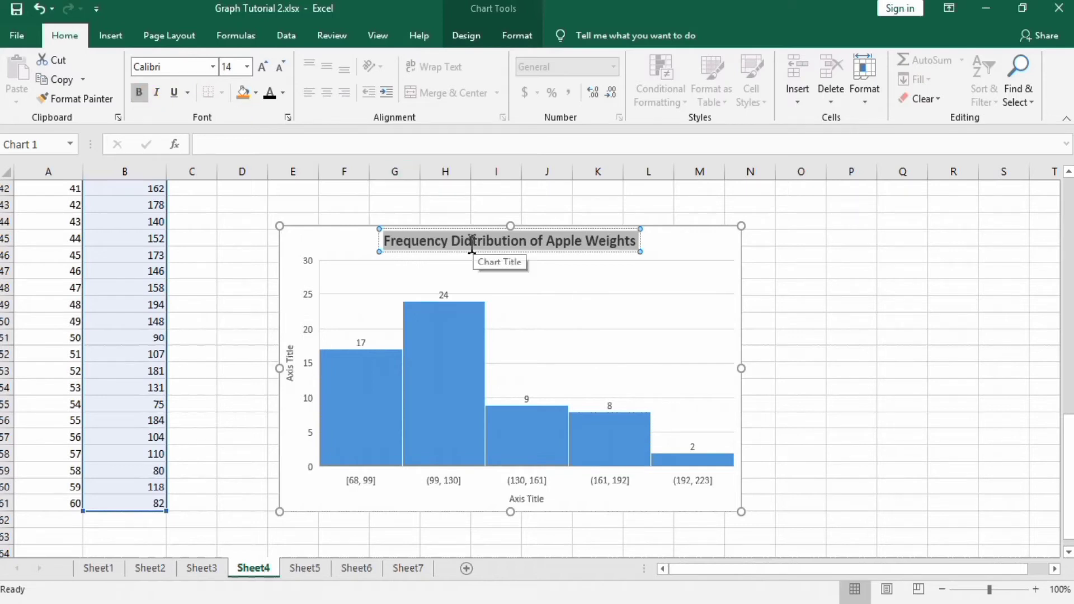
pyautogui.click(472, 241)
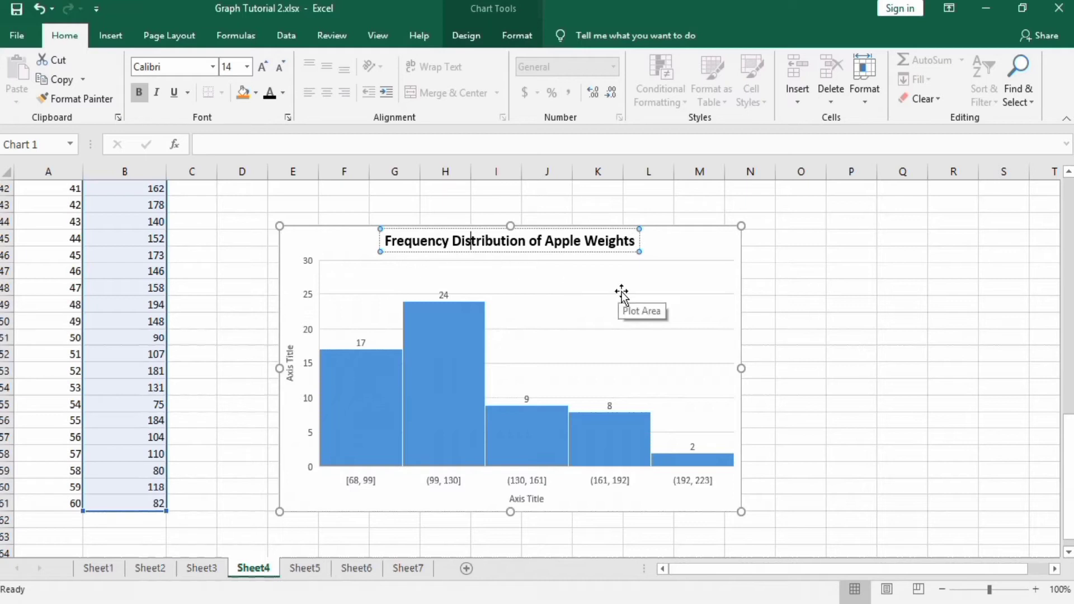
# Step: Replace the vertical axis title's placeholder text with "Frequecy of Apple Weight"
pyautogui.click(289, 365)
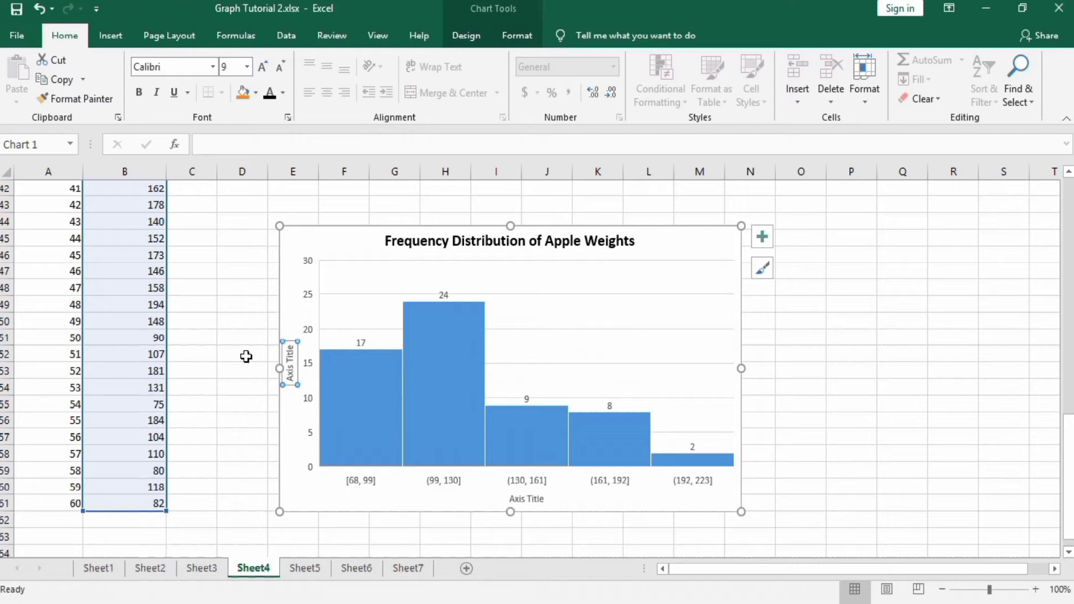
pyautogui.write('Fre')
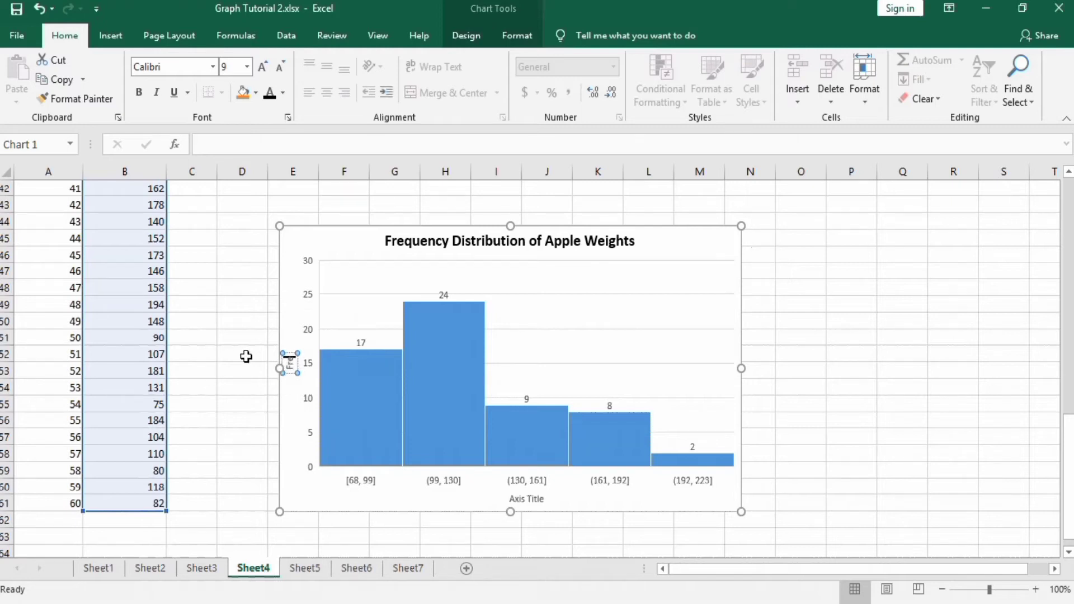
pyautogui.write('quen')
pyautogui.write('c')
pyautogui.write('y')
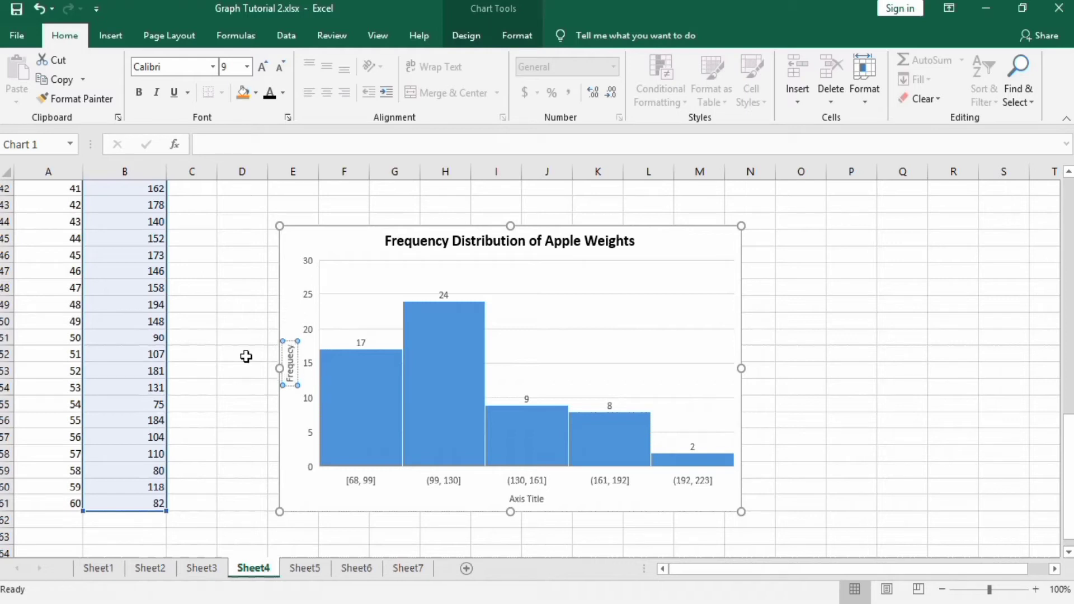
pyautogui.write(' of')
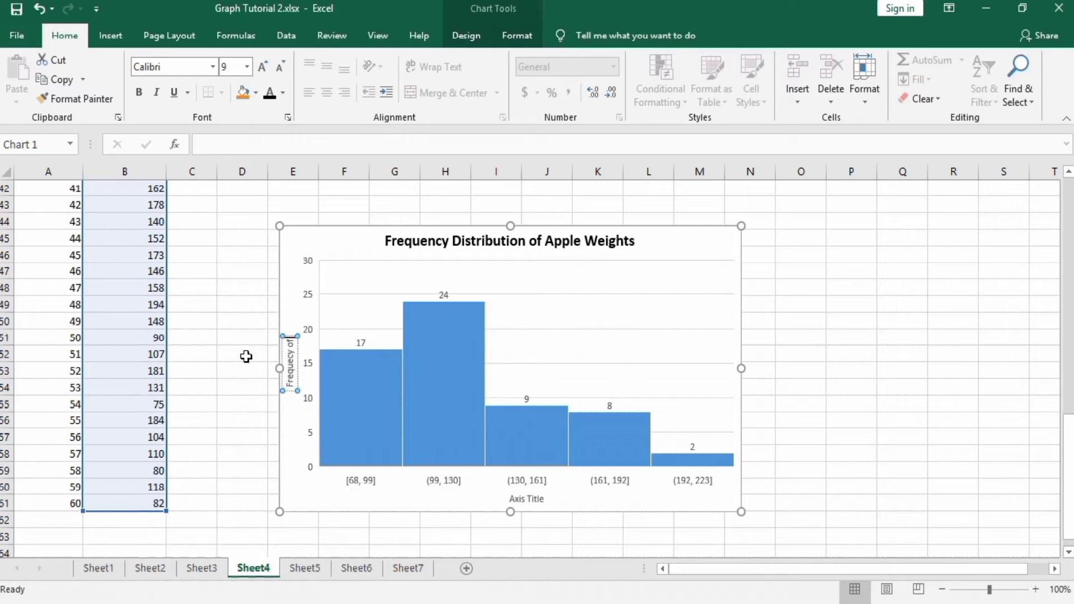
pyautogui.write(' Apple')
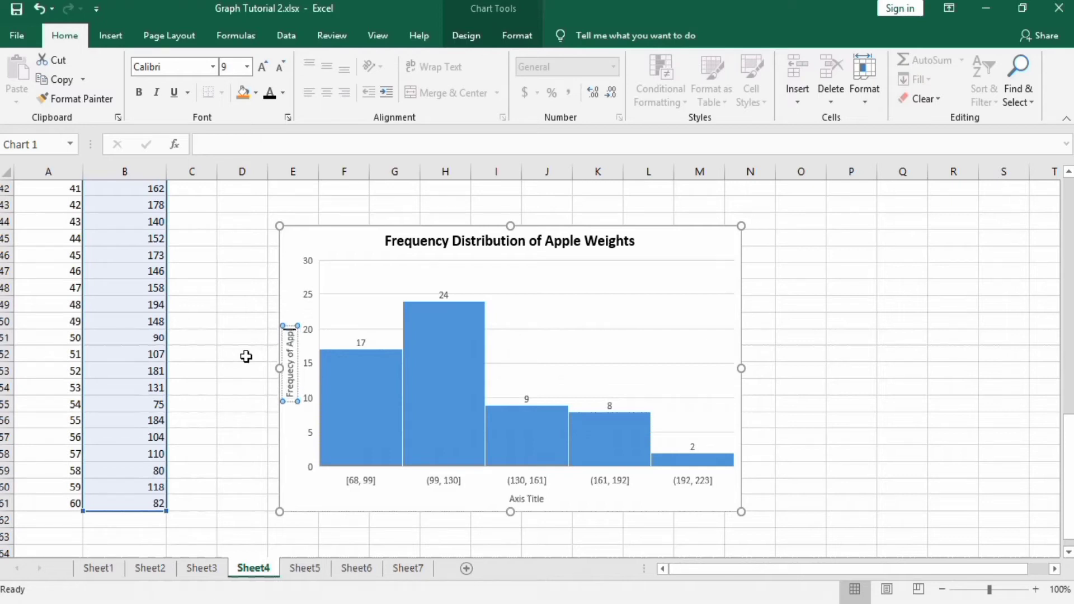
pyautogui.write(' Weight')
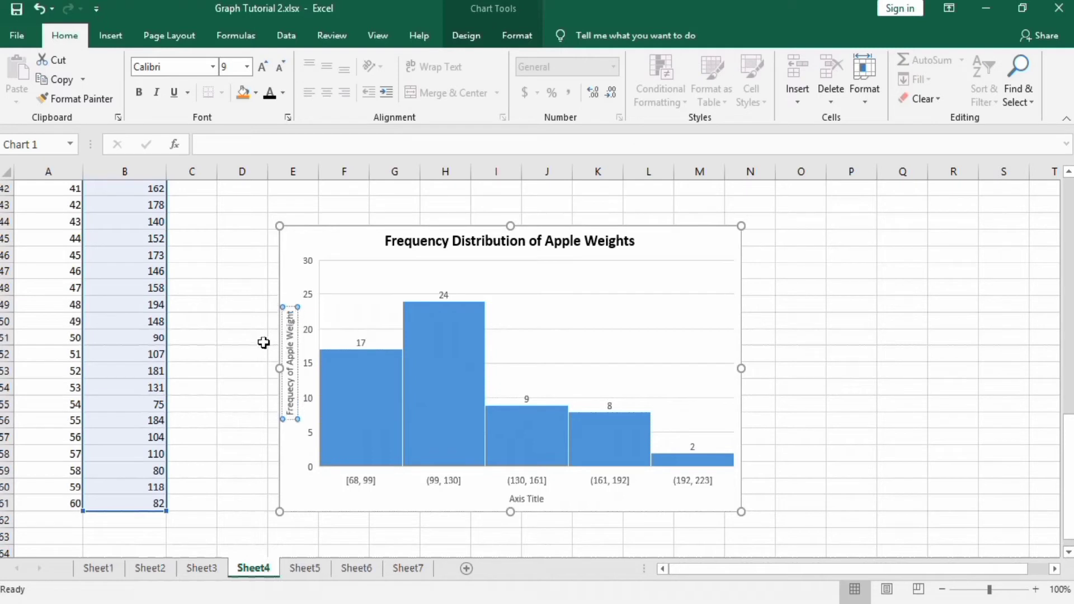
# Step: Format the vertical axis title's text as black, bold and font size 11
pyautogui.moveTo(291, 311); pyautogui.dragTo(291, 400)
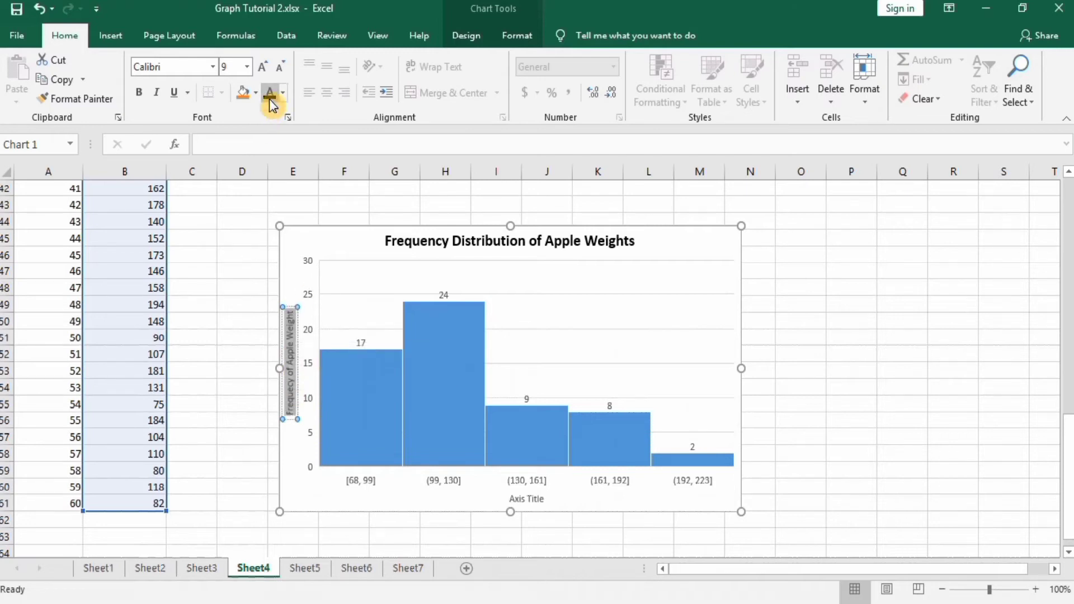
pyautogui.click(140, 100)
pyautogui.click(247, 67)
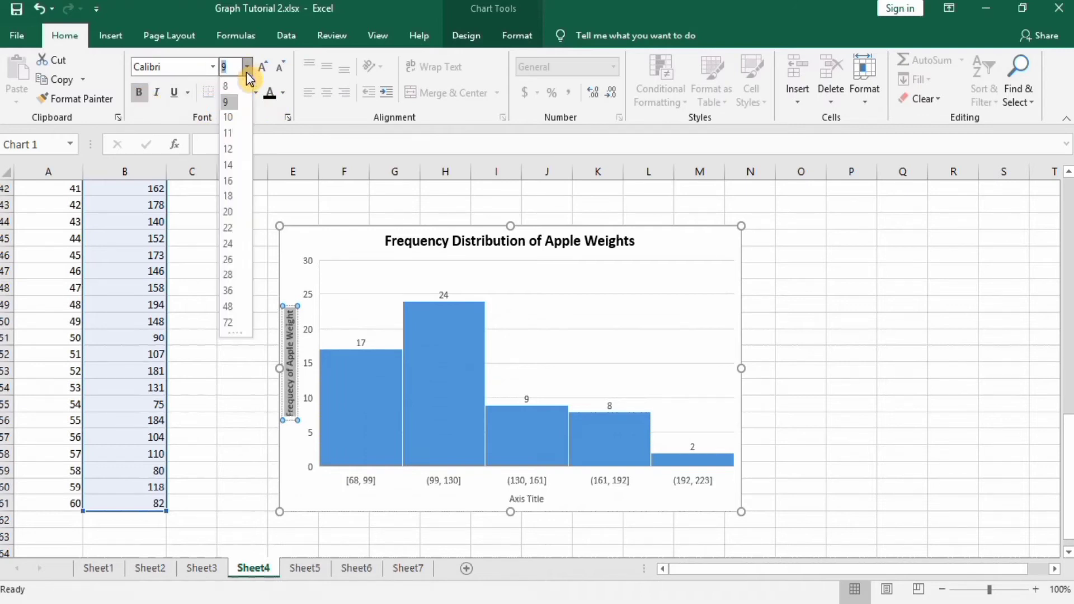
pyautogui.click(240, 134)
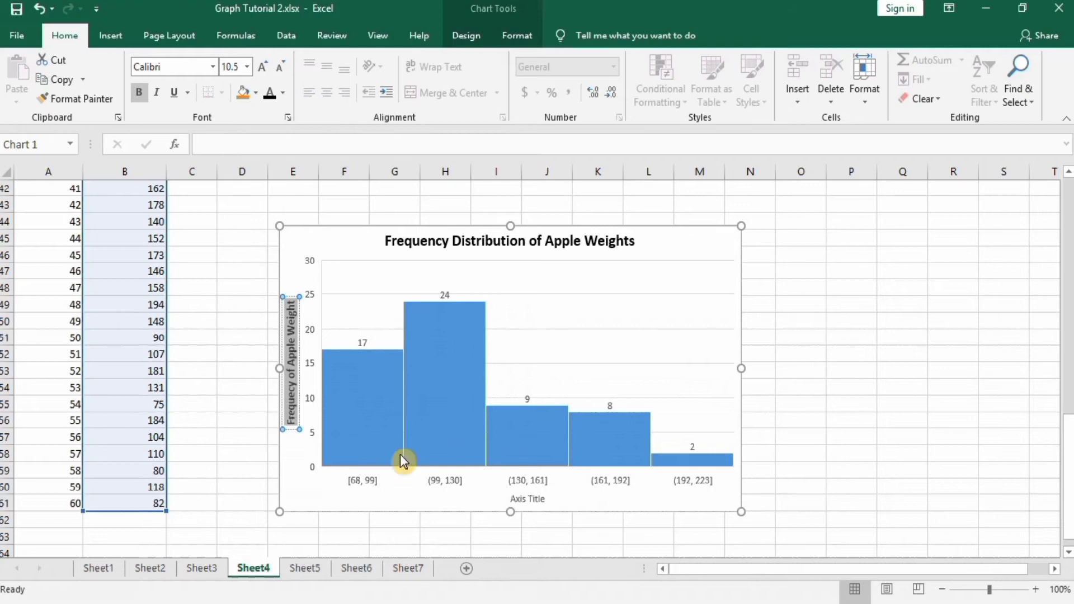
# Step: Replace the horizontal axis title's placeholder text with "Class Boundry"
pyautogui.click(532, 499)
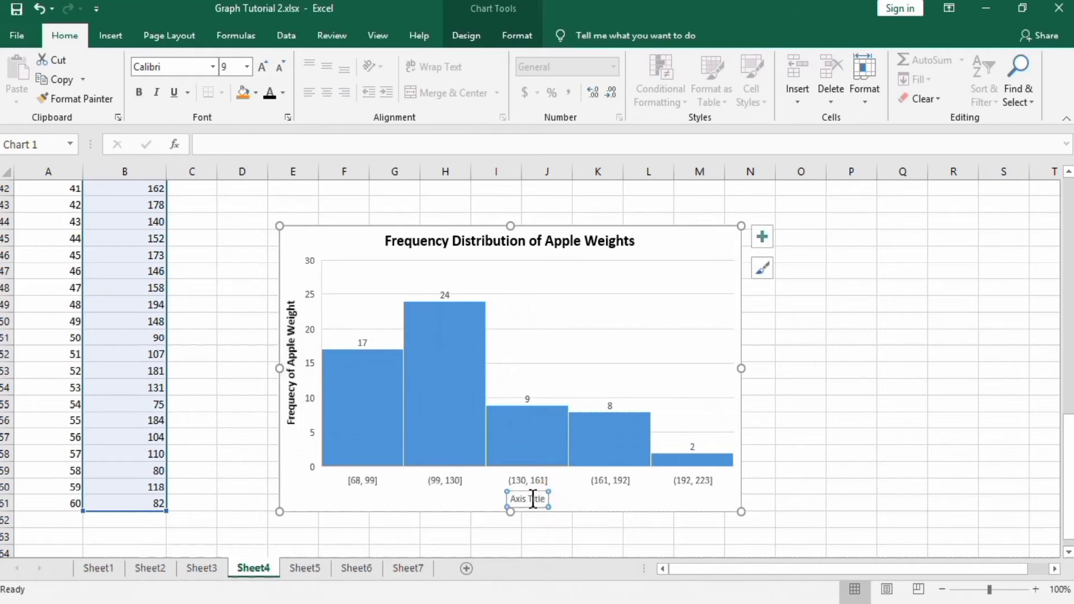
pyautogui.write('C')
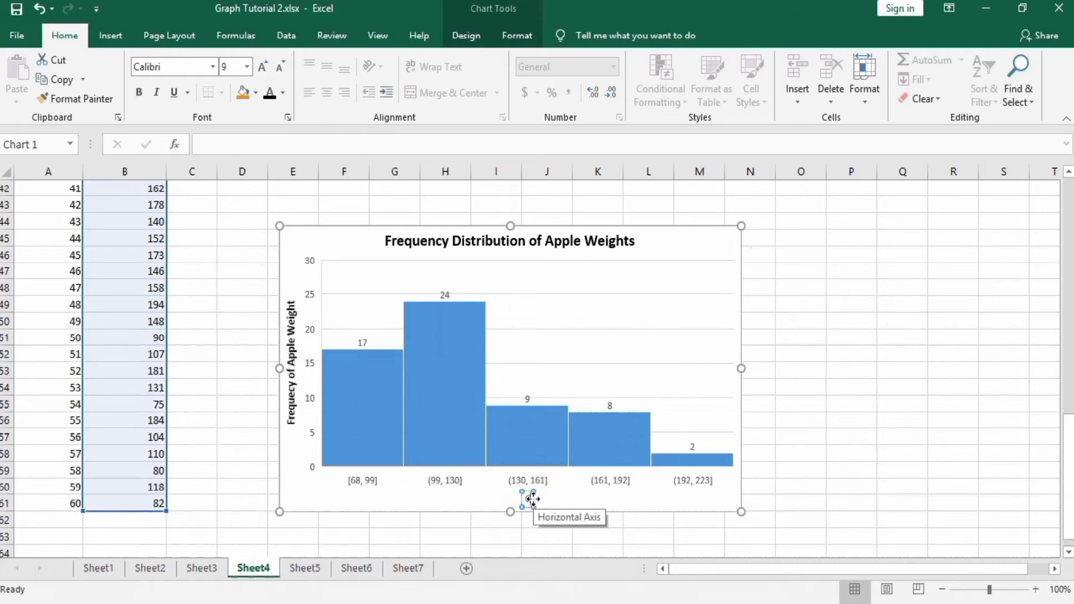
pyautogui.write('lass Boun')
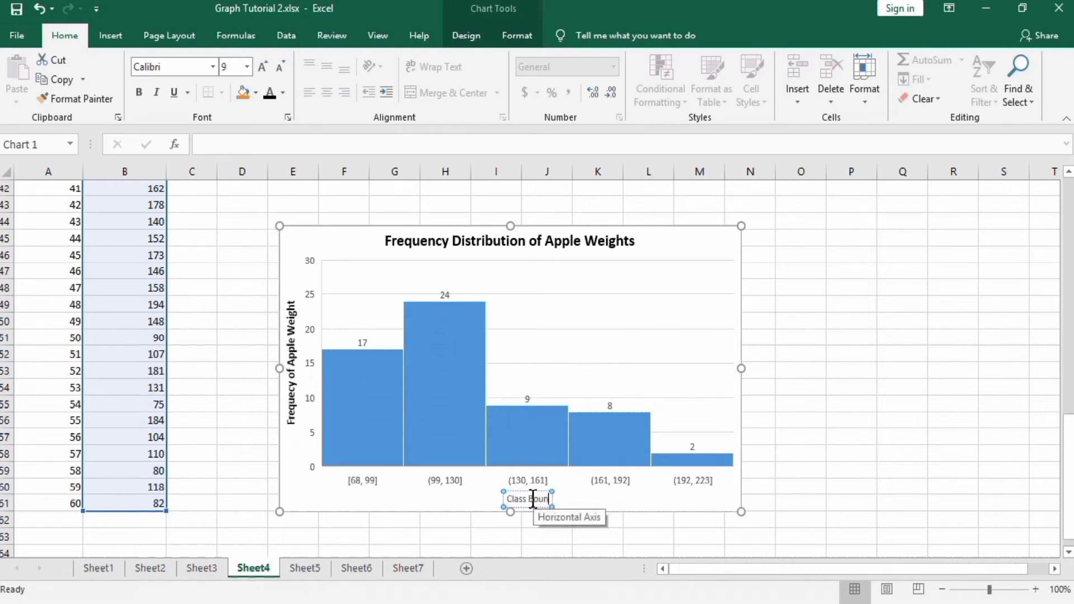
pyautogui.write('dry')
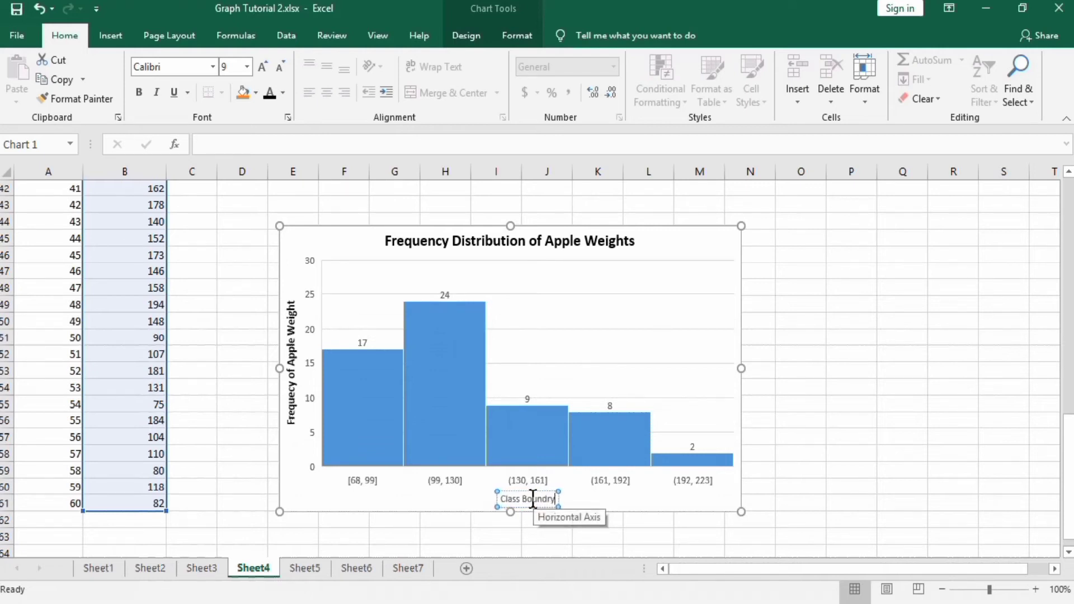
# Step: Format the horizontal axis title's text as black, bold and font size 11
pyautogui.moveTo(502, 500); pyautogui.dragTo(558, 500)
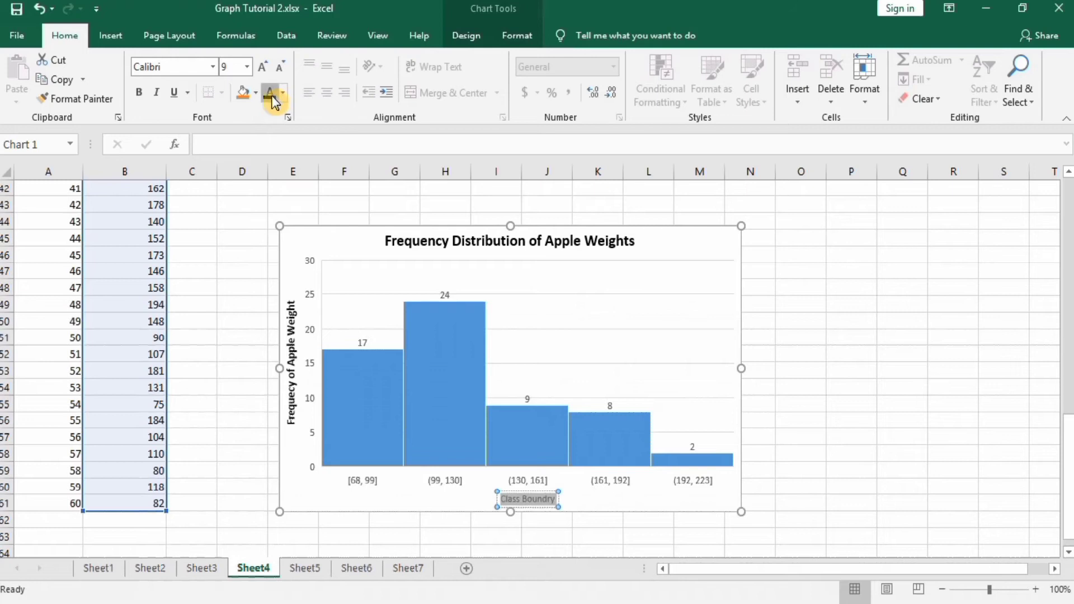
pyautogui.click(248, 74)
pyautogui.click(231, 134)
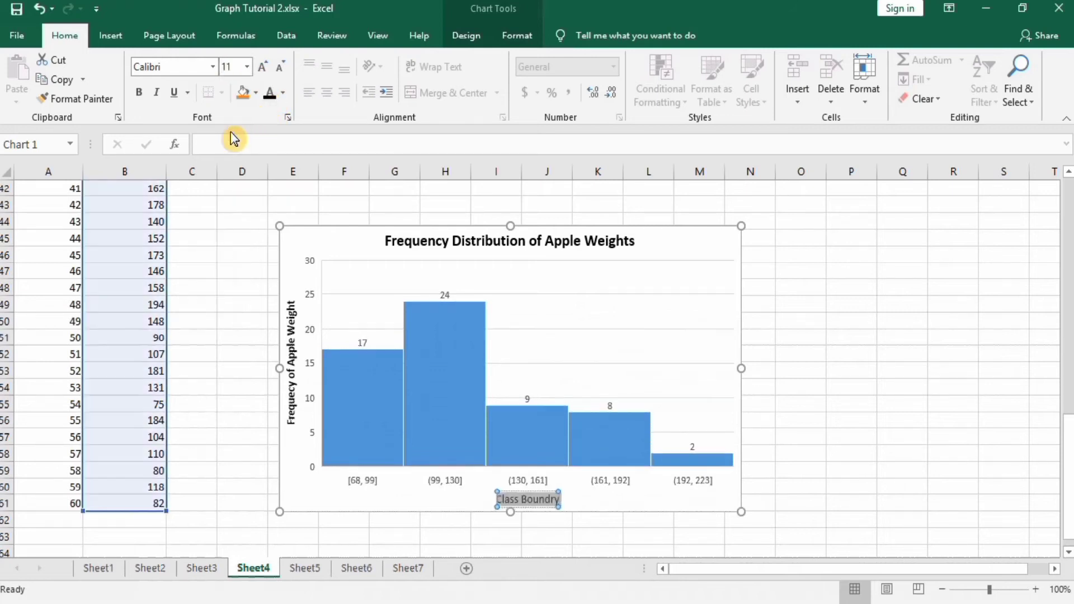
pyautogui.click(140, 99)
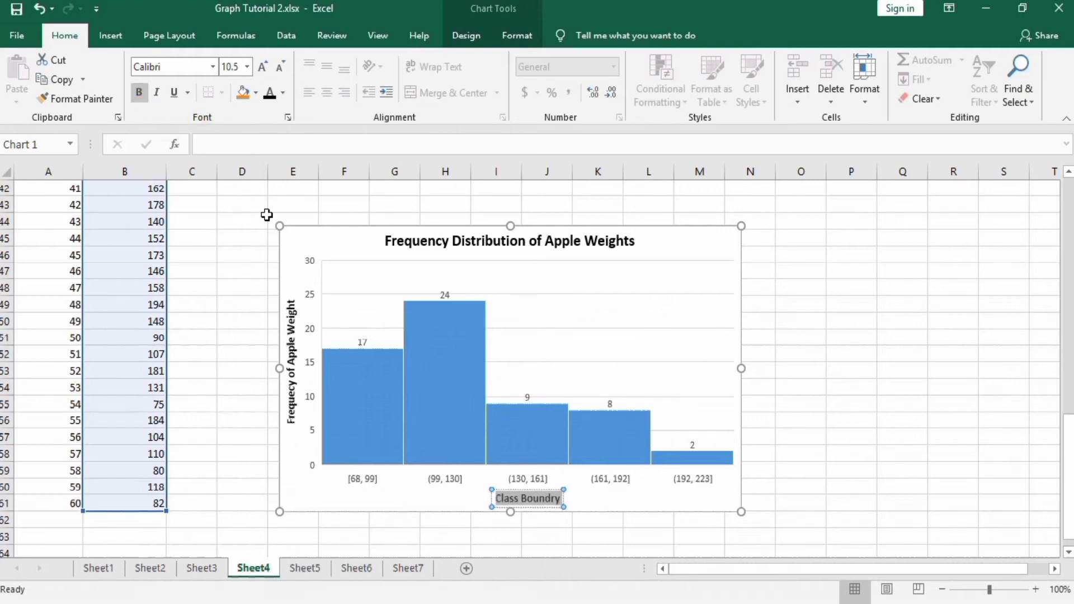
# Step: Delete the histogram's horizontal gridlines and set the vertical axis maximum bound to 25
pyautogui.click(727, 294)
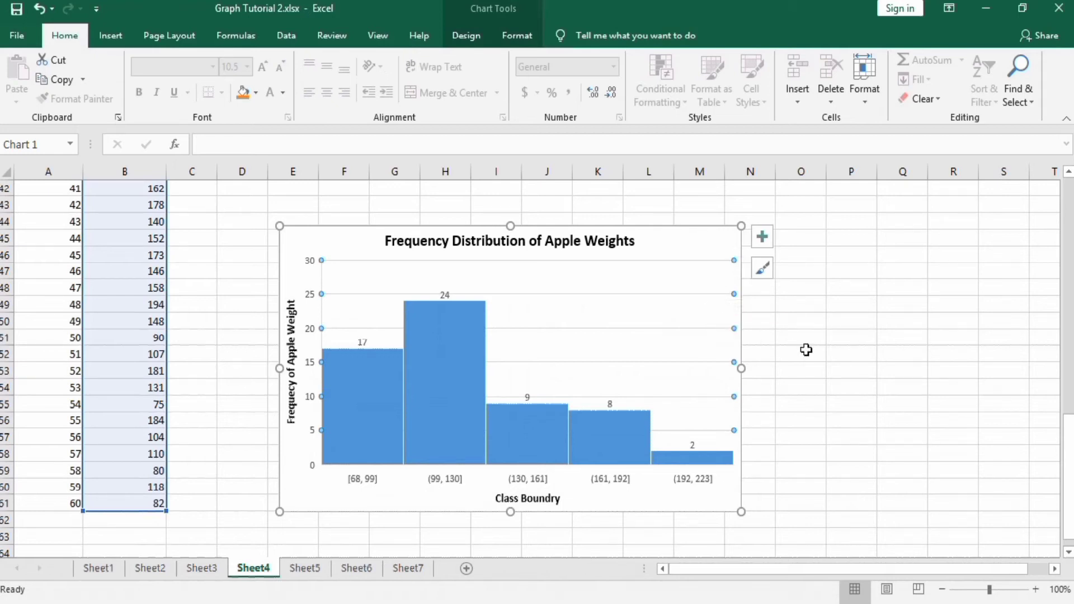
pyautogui.press('Delete')
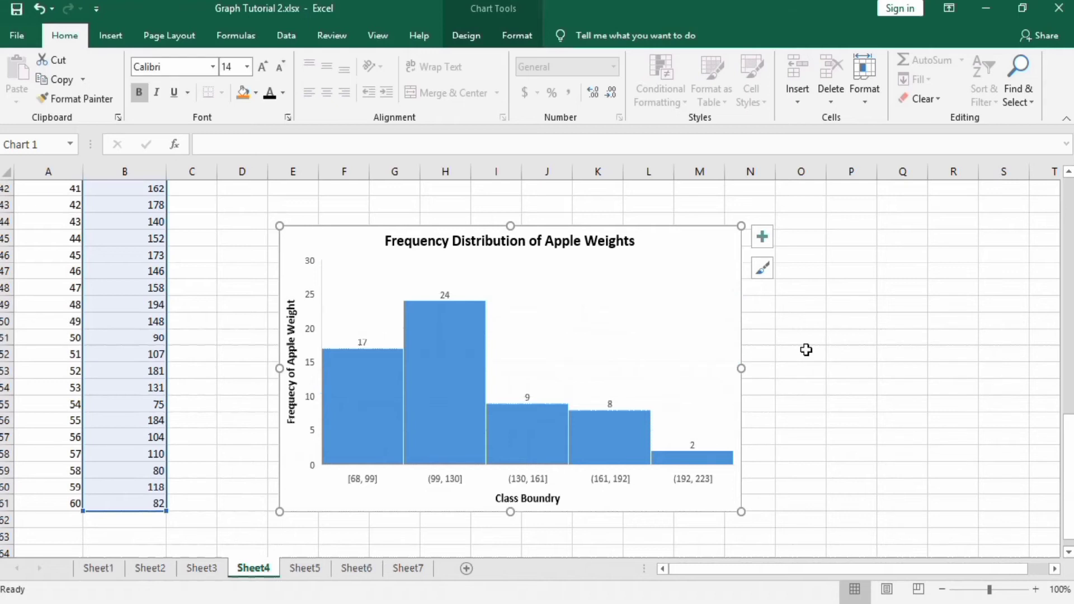
pyautogui.click(311, 302)
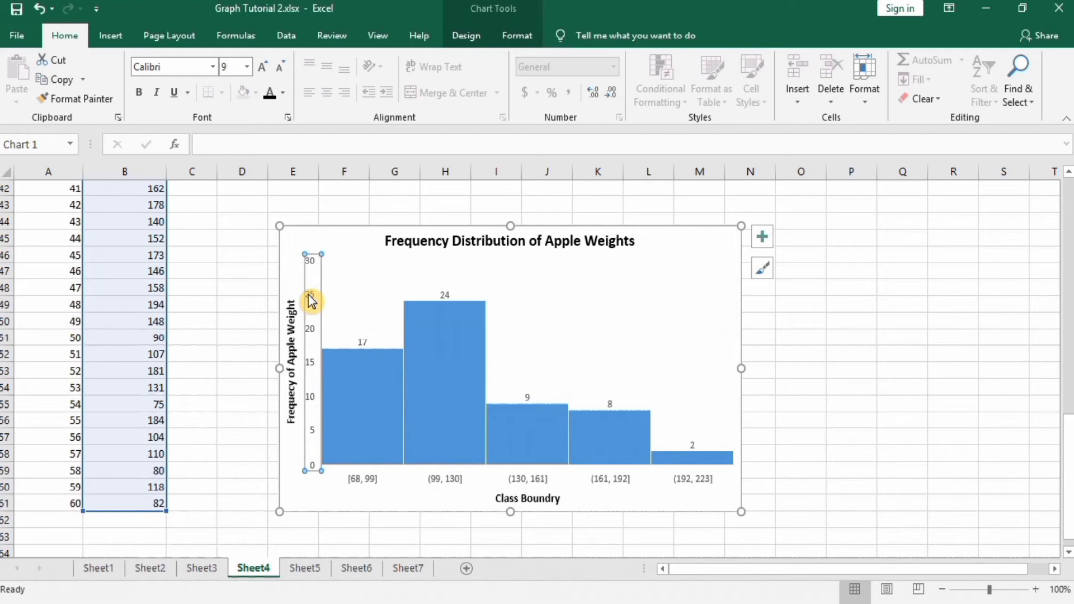
pyautogui.rightClick(311, 302)
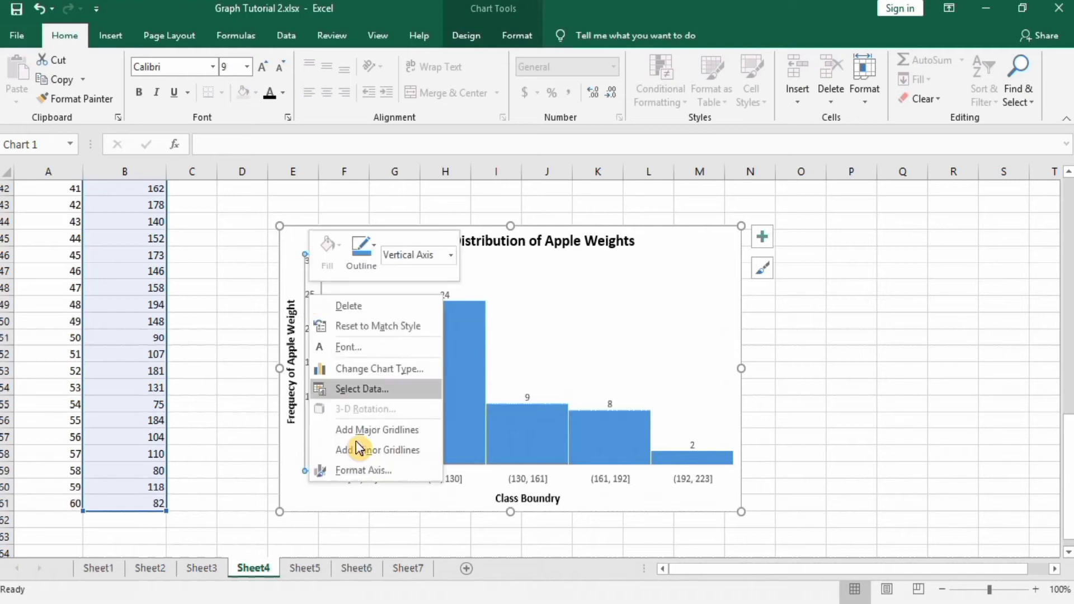
pyautogui.click(364, 470)
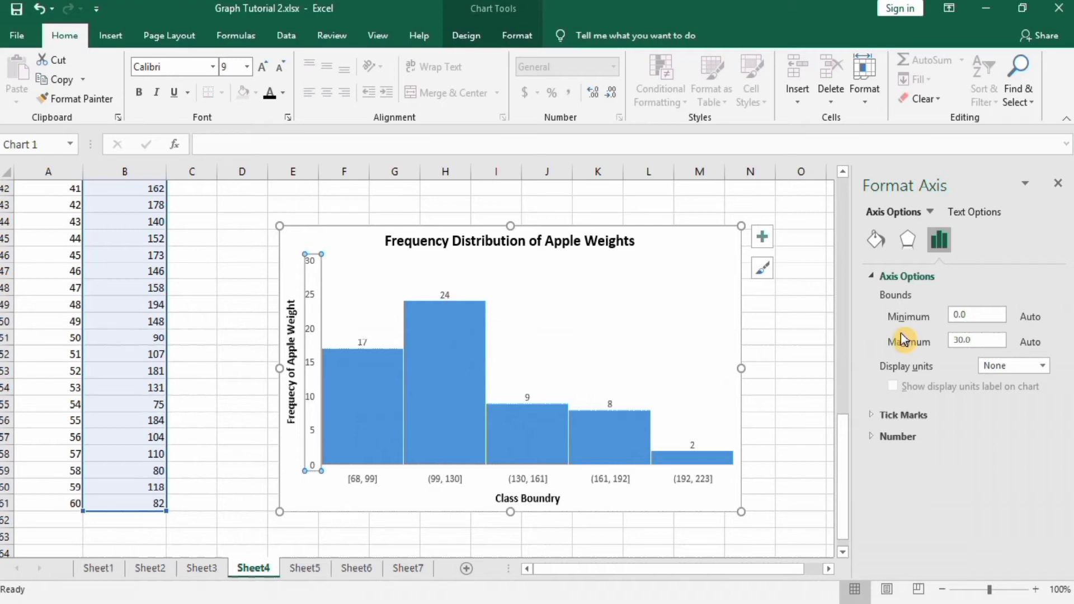
pyautogui.click(964, 341)
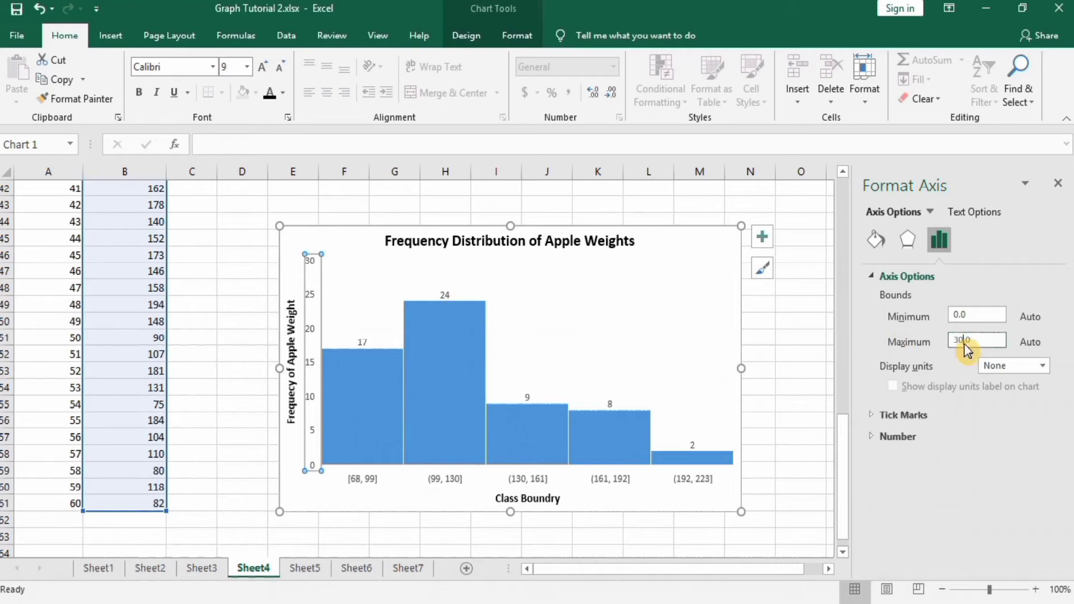
pyautogui.press('BackSpace')
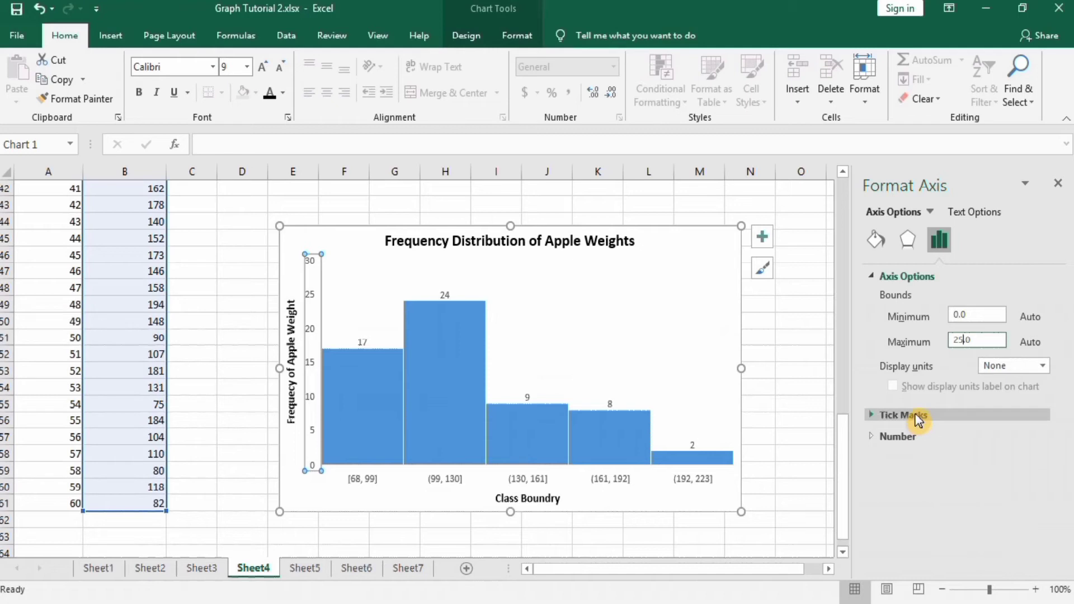
pyautogui.press('Return')
# Step: Set both the major and minor tick marks of the vertical axis to Outside
pyautogui.click(944, 416)
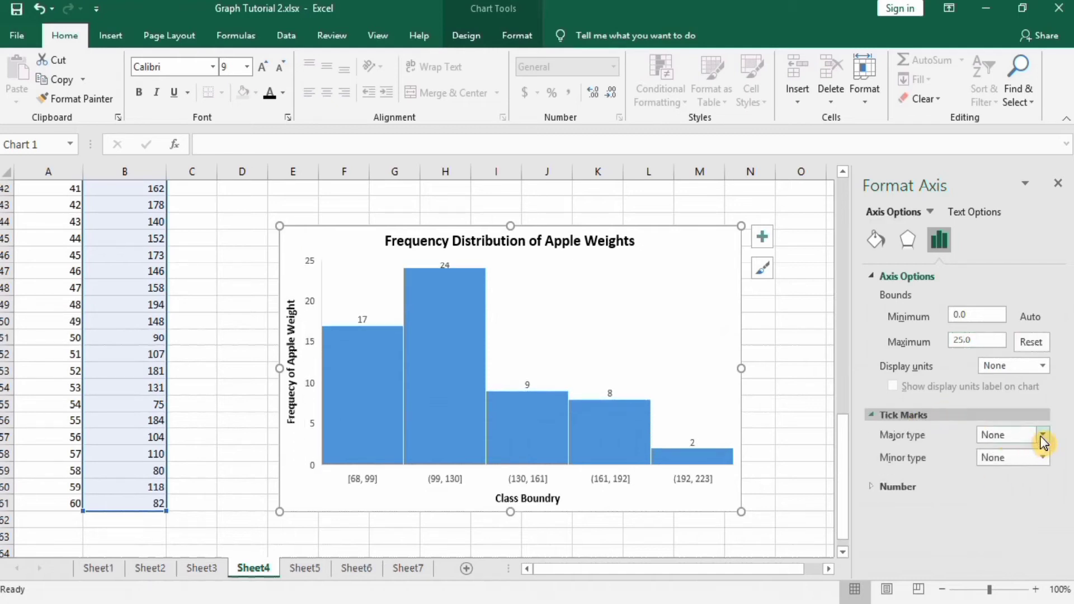
pyautogui.click(1043, 435)
pyautogui.click(1031, 483)
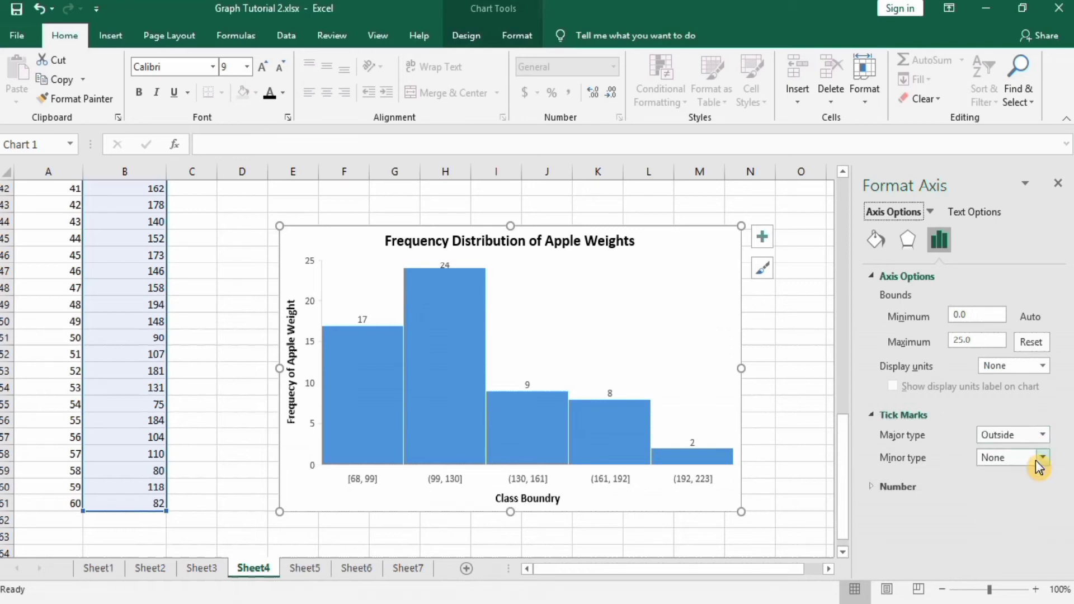
pyautogui.click(1040, 459)
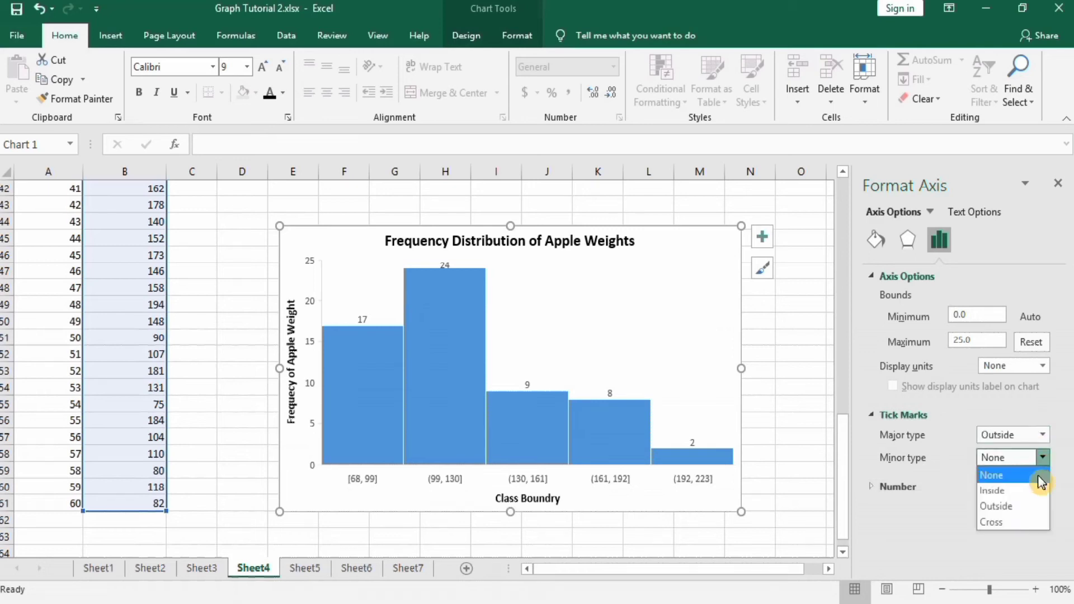
pyautogui.click(1031, 506)
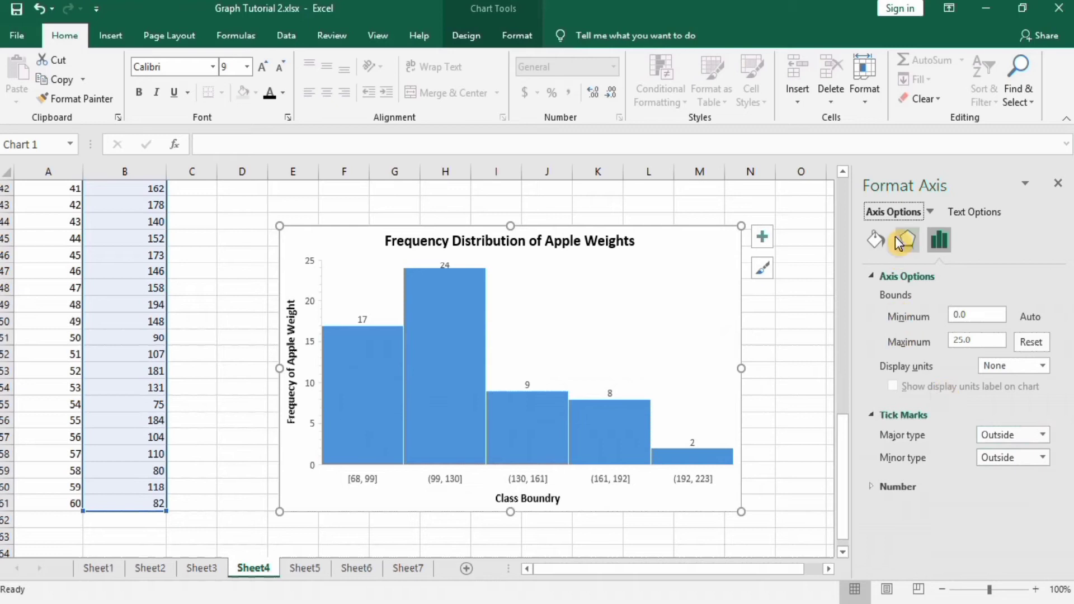
# Step: Give the vertical axis a solid black line with a width of 1.5 pt
pyautogui.click(876, 240)
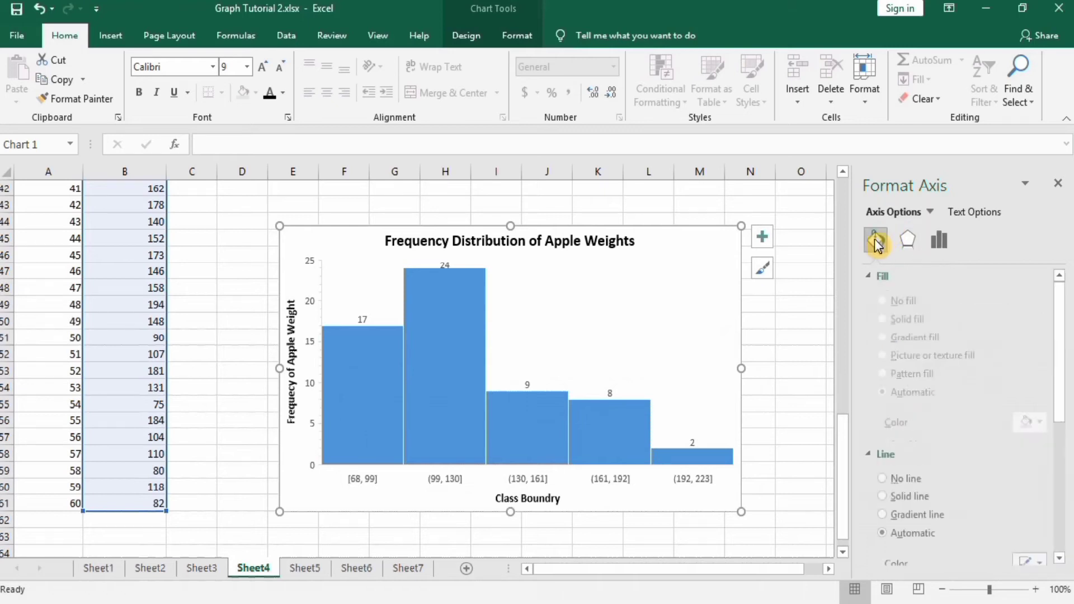
pyautogui.click(894, 497)
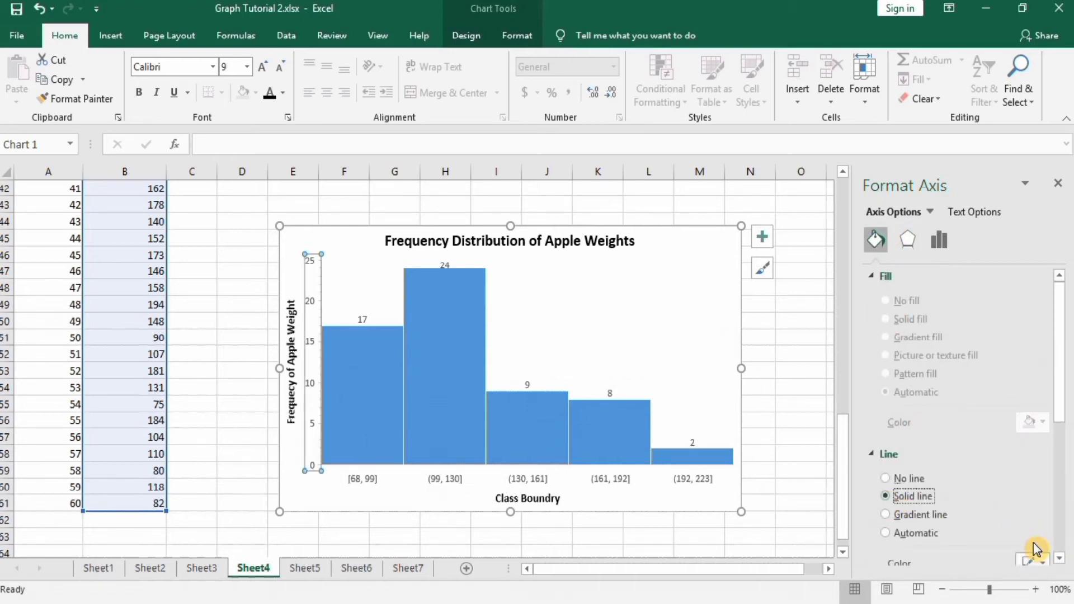
pyautogui.click(1059, 558)
pyautogui.click(1059, 558)
pyautogui.click(1044, 460)
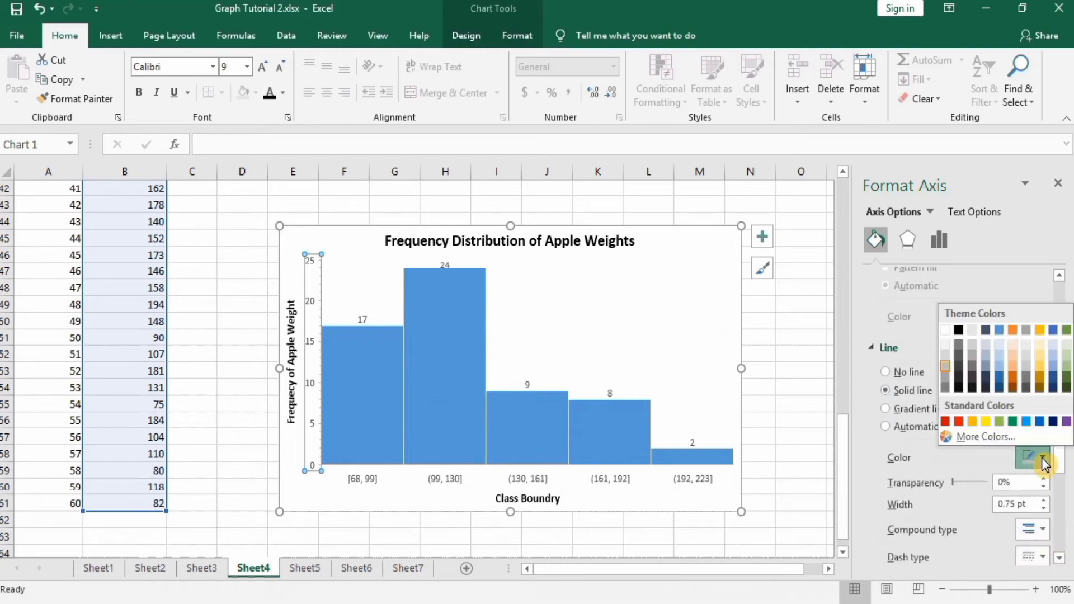
pyautogui.click(960, 331)
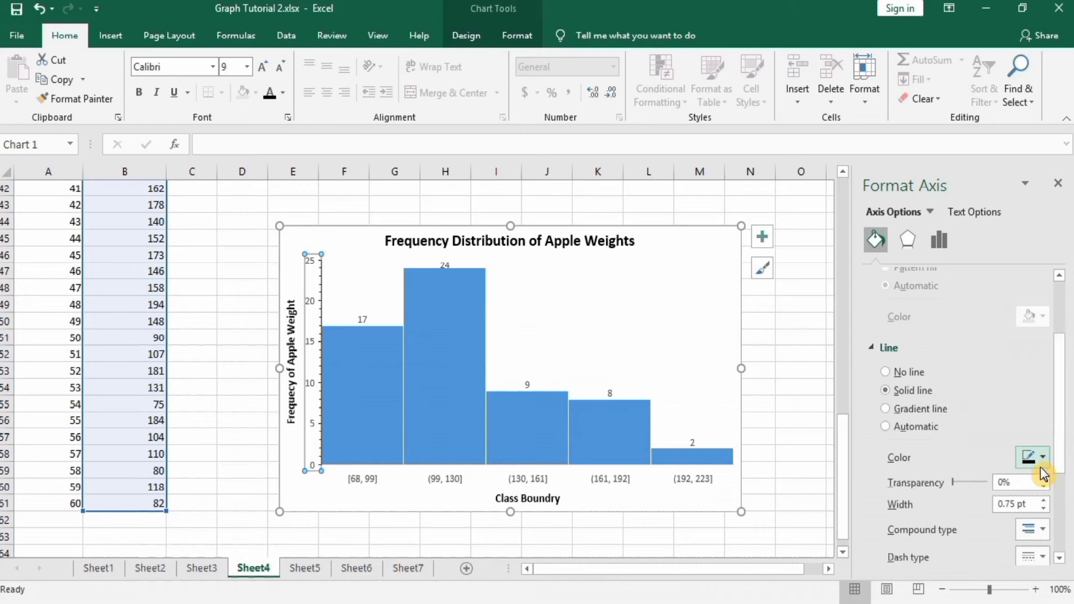
pyautogui.click(1043, 500)
pyautogui.click(1044, 501)
pyautogui.click(1044, 500)
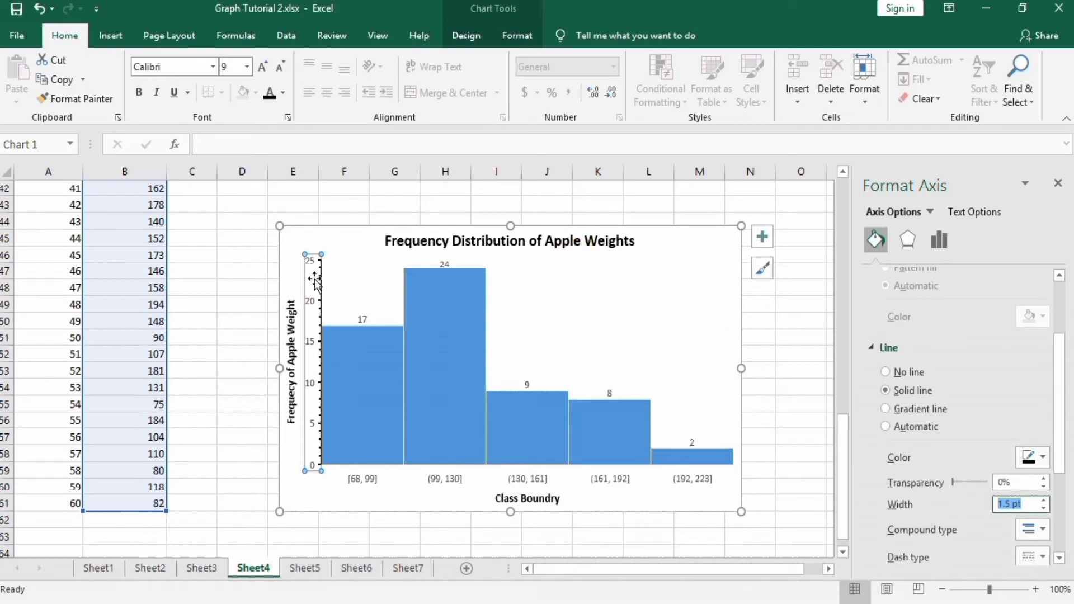
# Step: Make the vertical axis numbers black and set their font size to 11
pyautogui.click(271, 97)
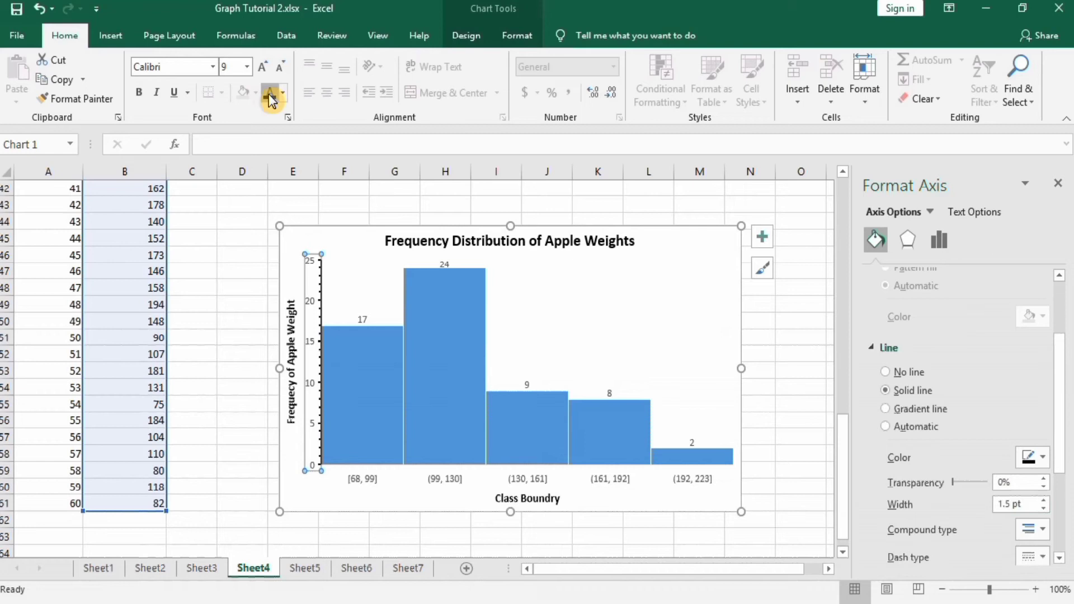
pyautogui.click(247, 67)
pyautogui.click(230, 128)
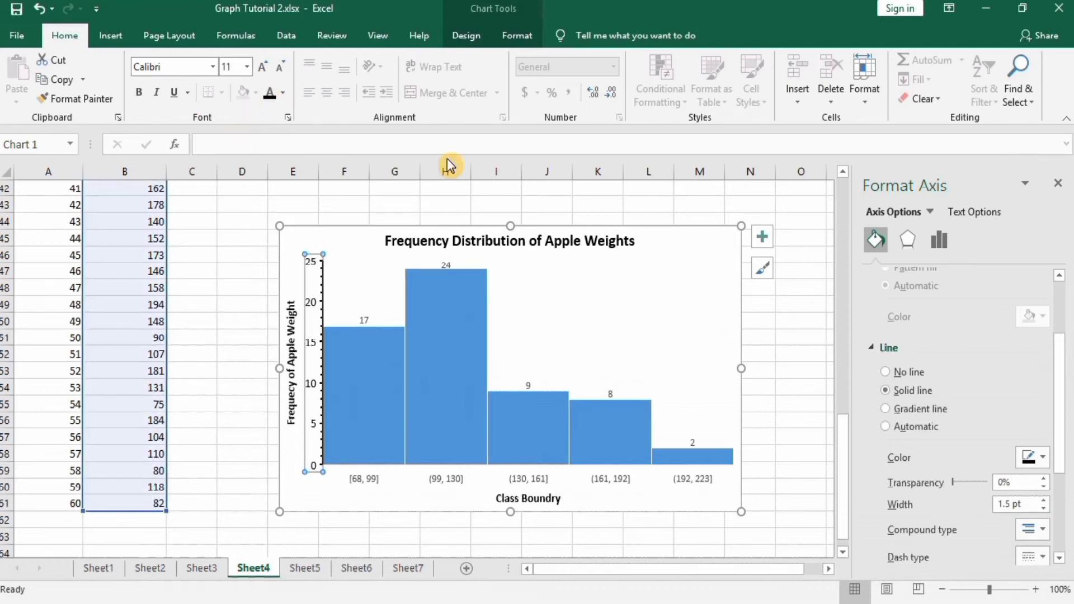
pyautogui.click(942, 244)
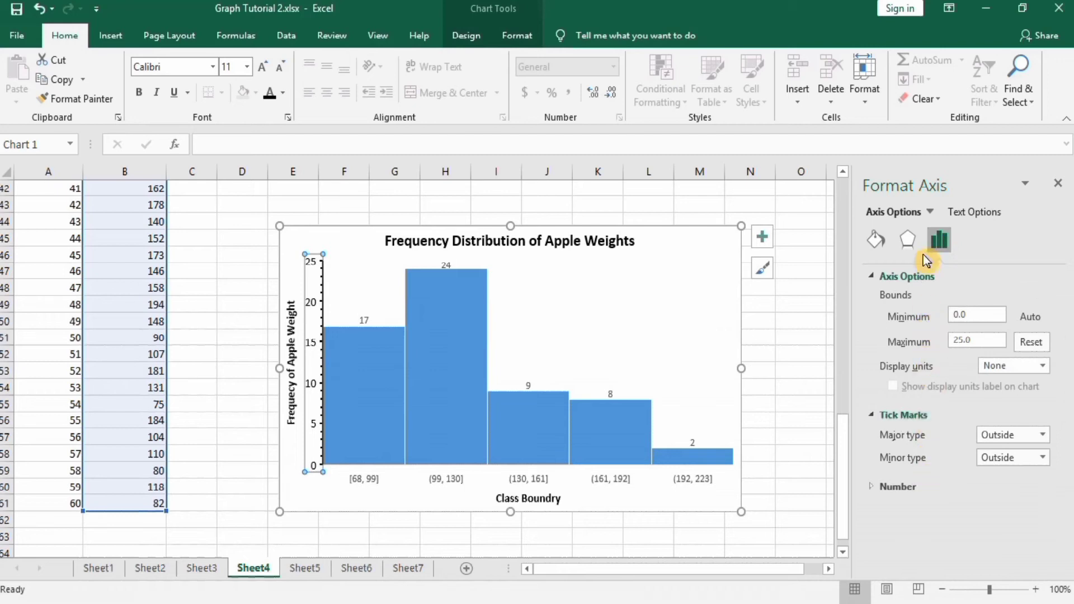
pyautogui.click(906, 247)
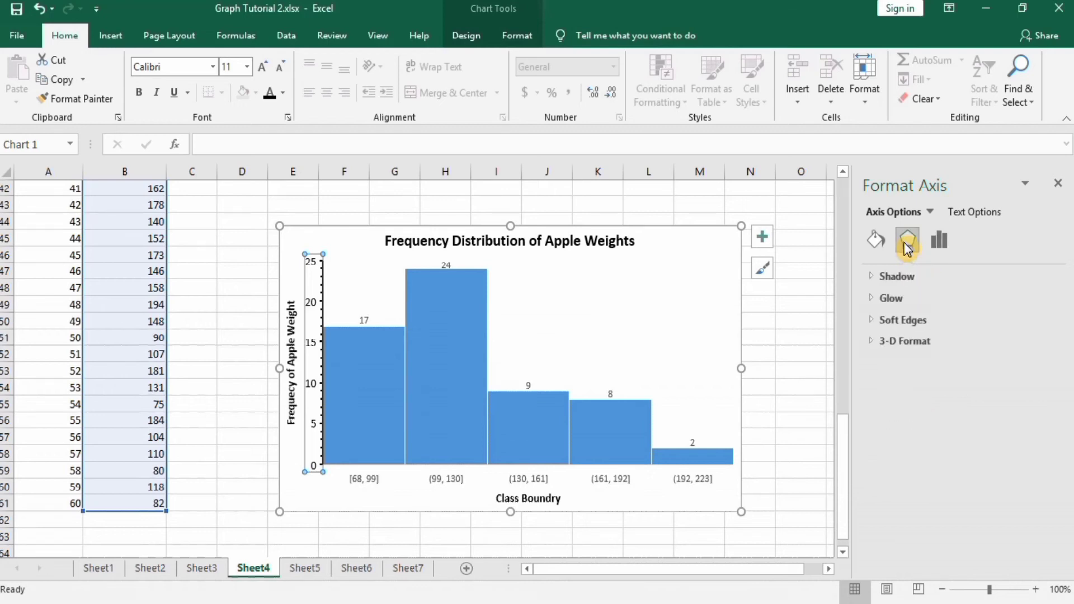
pyautogui.click(875, 240)
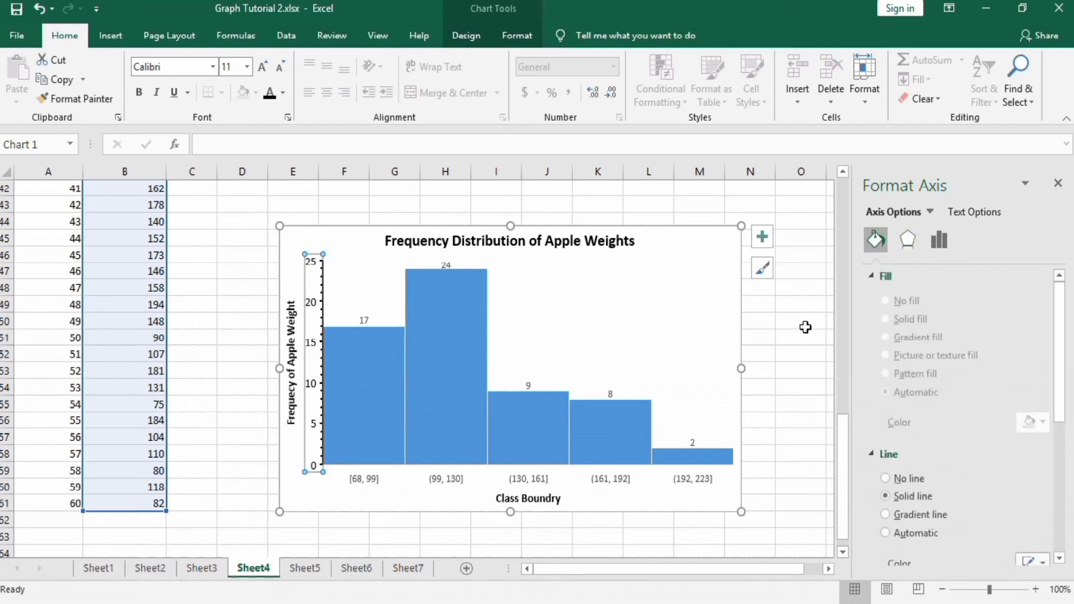
# Step: Give the horizontal axis a solid black line with a width of 1.5 pt
pyautogui.click(457, 483)
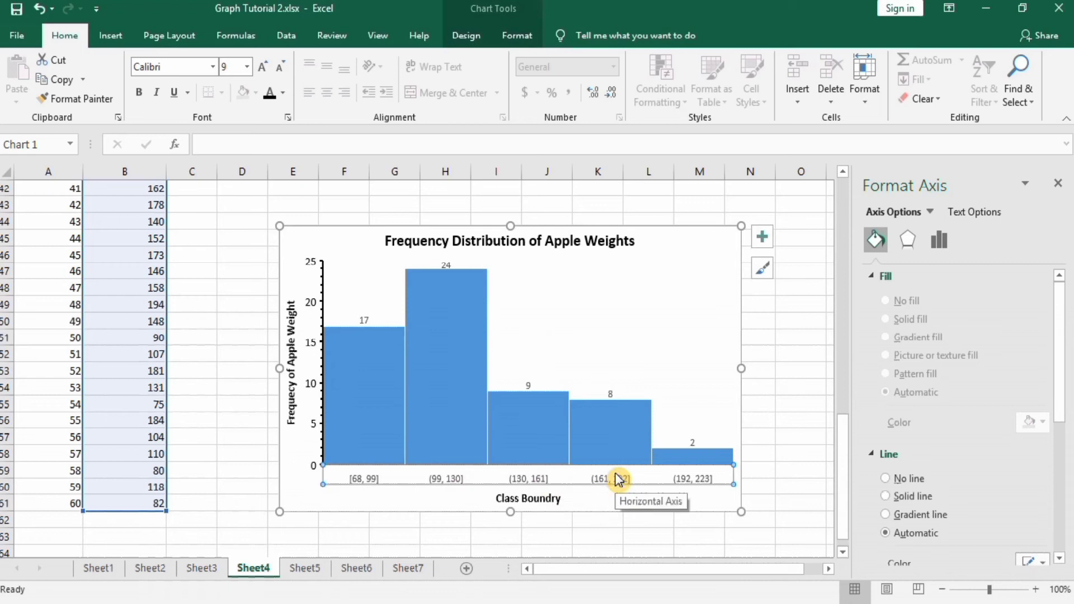
pyautogui.click(884, 496)
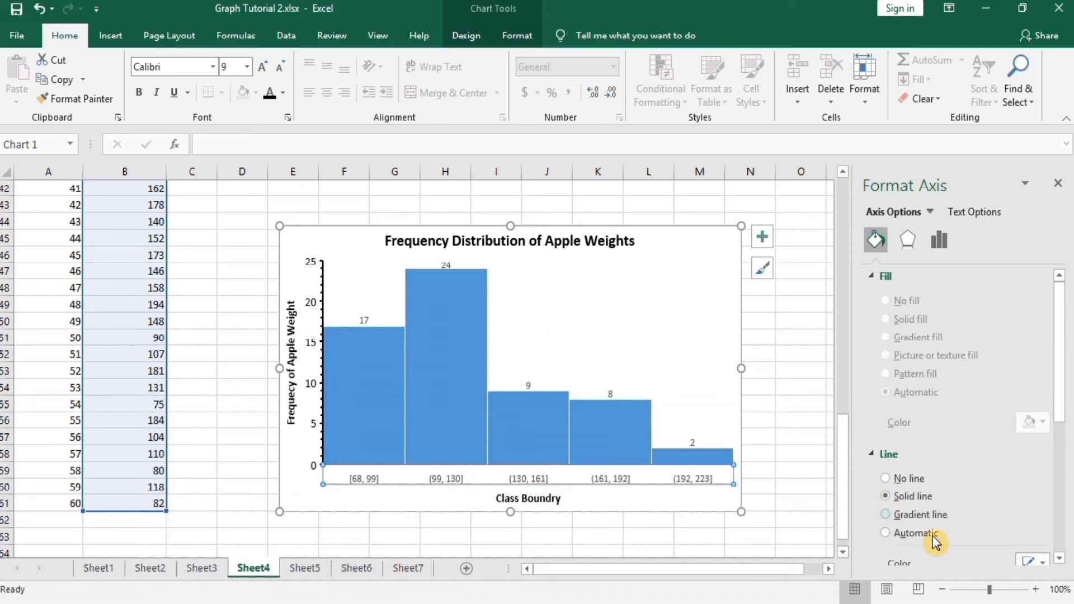
pyautogui.click(1060, 559)
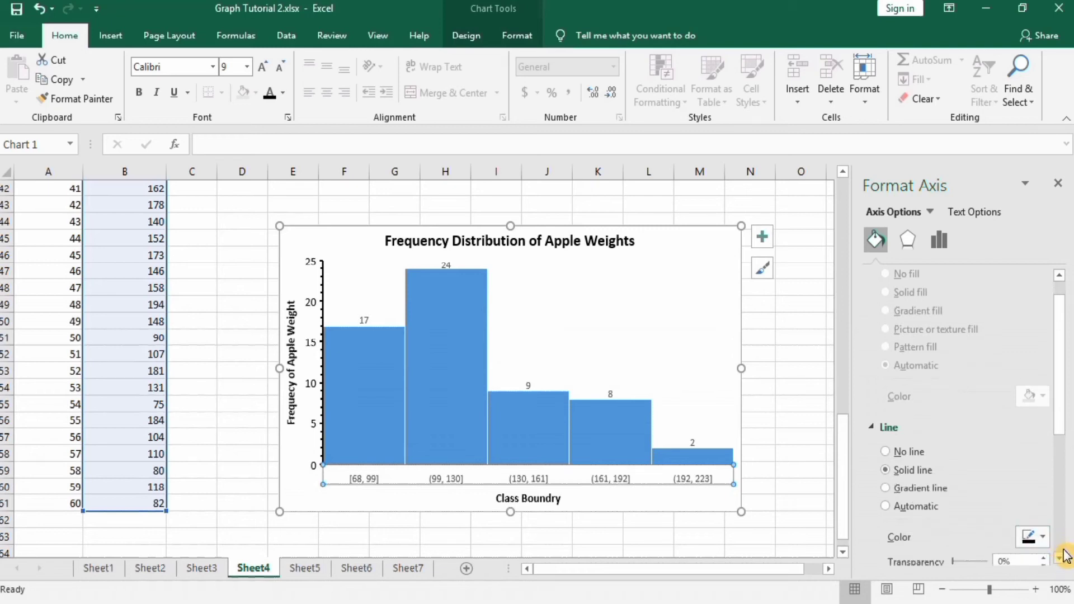
pyautogui.click(1060, 559)
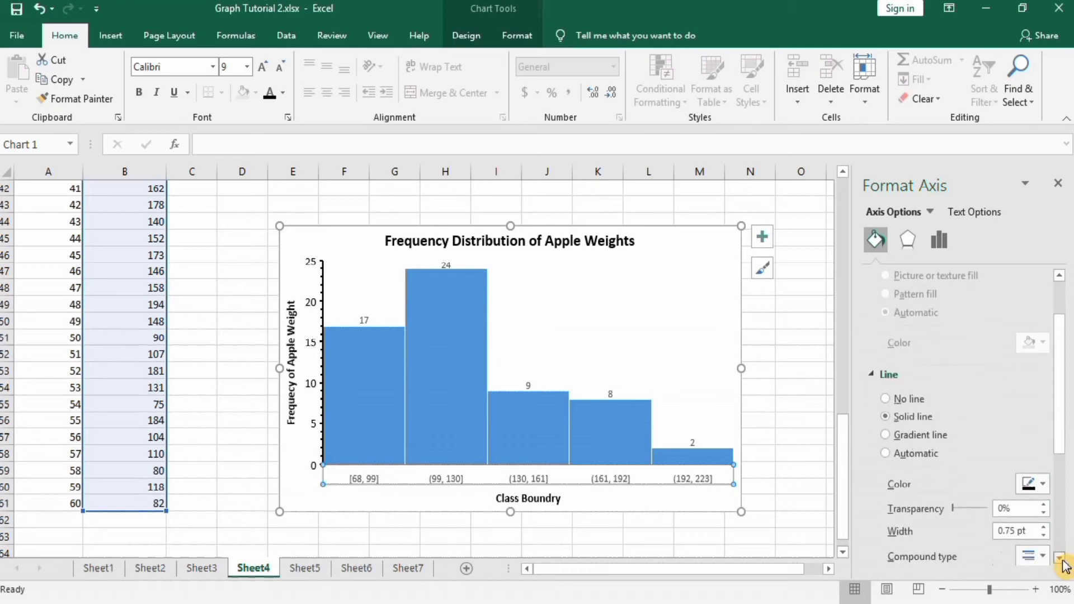
pyautogui.click(1044, 528)
pyautogui.click(1044, 527)
pyautogui.click(1045, 527)
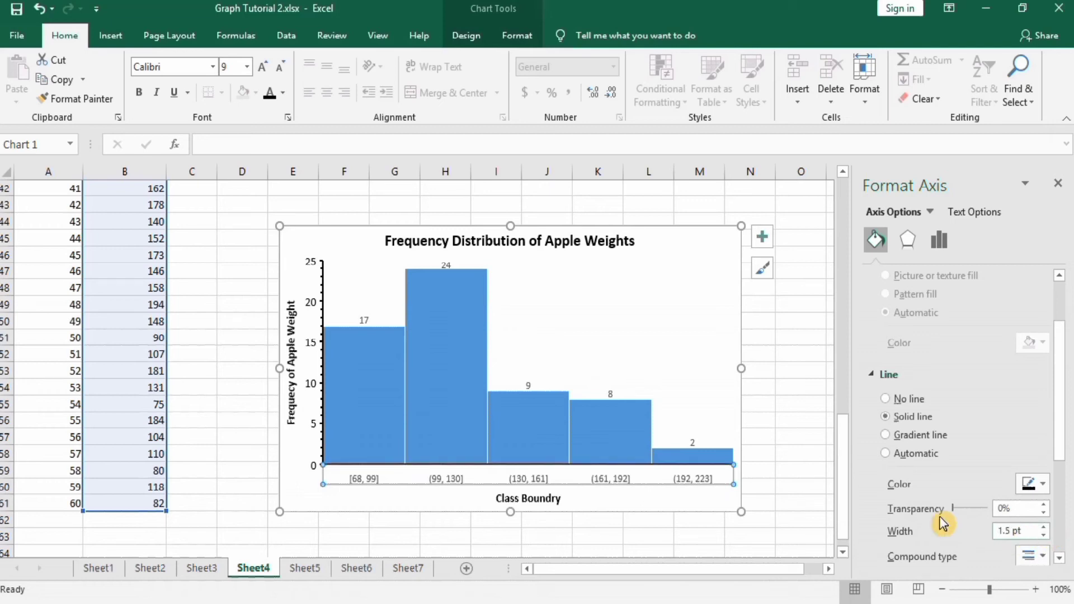
# Step: Set the horizontal axis labels to font size 11 and colour them black
pyautogui.click(246, 68)
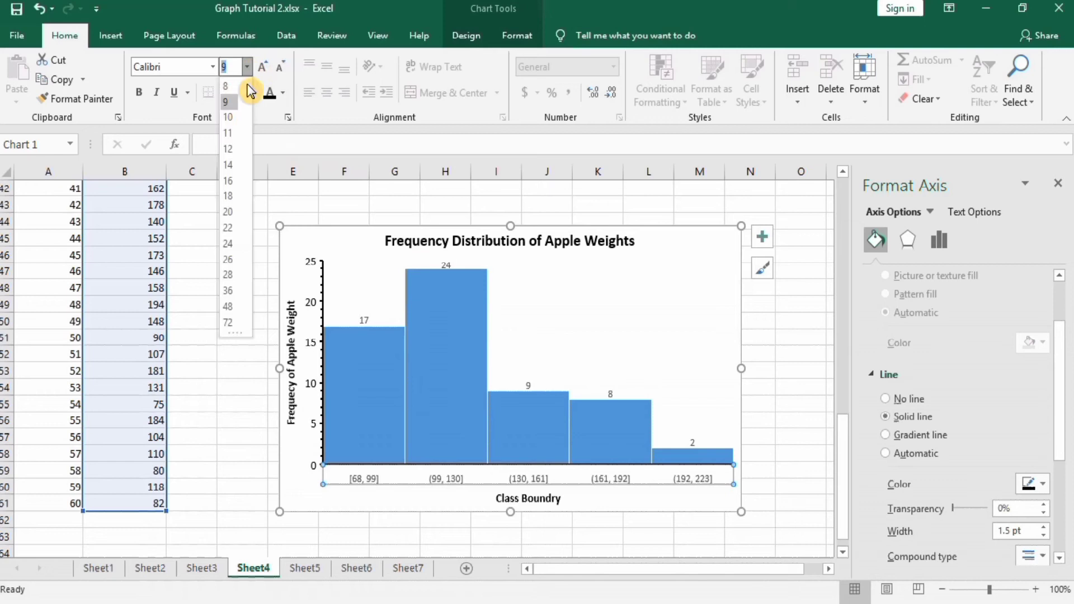
pyautogui.click(227, 133)
pyautogui.click(272, 99)
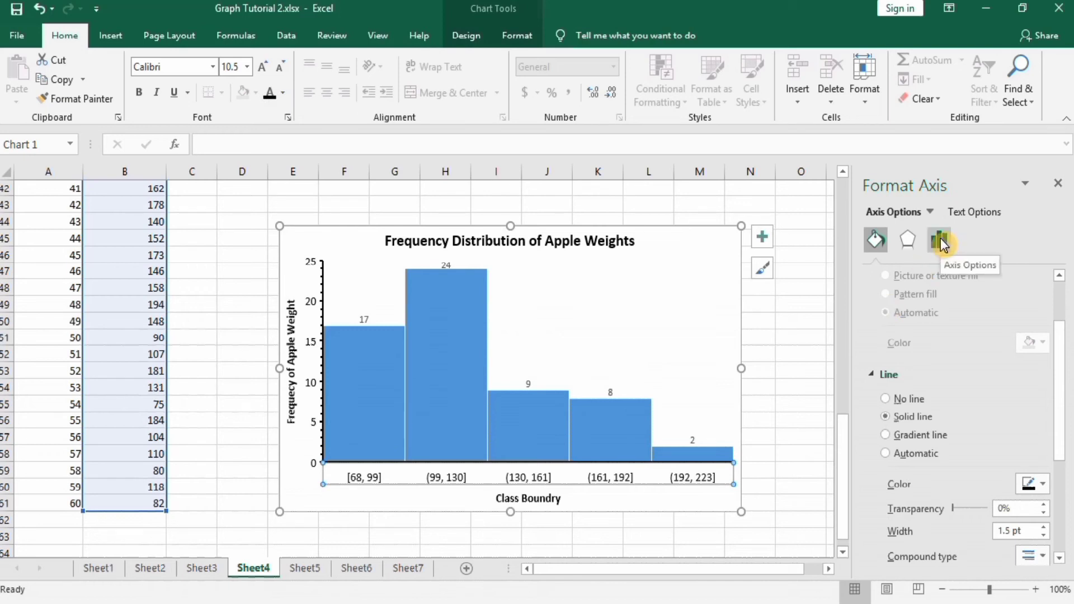
# Step: Group the histogram by bin width on the horizontal axis and set the bin width to 20
pyautogui.click(941, 241)
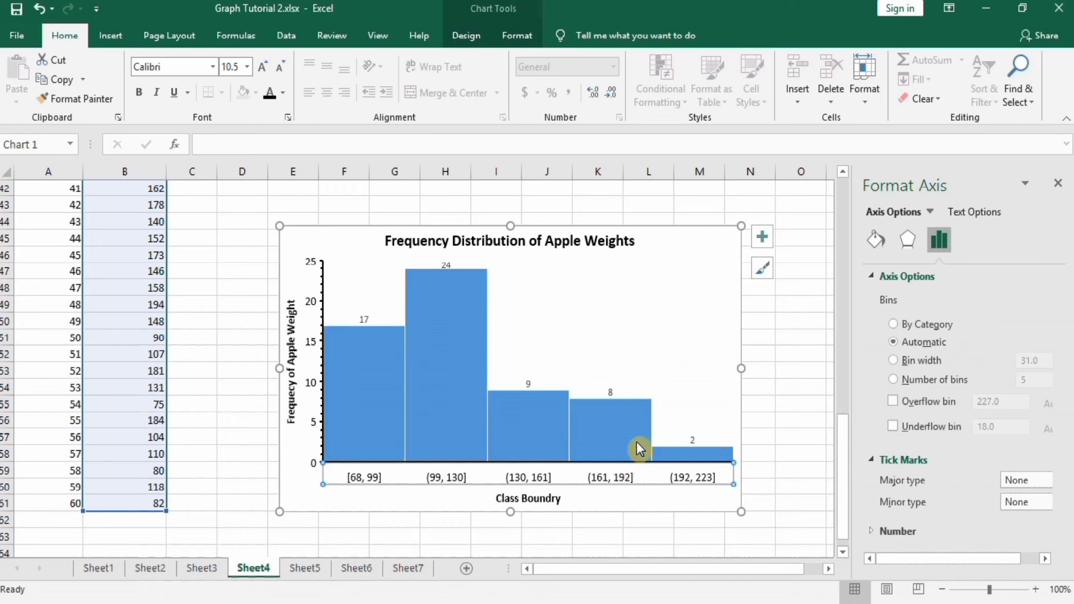
pyautogui.moveTo(639, 448)
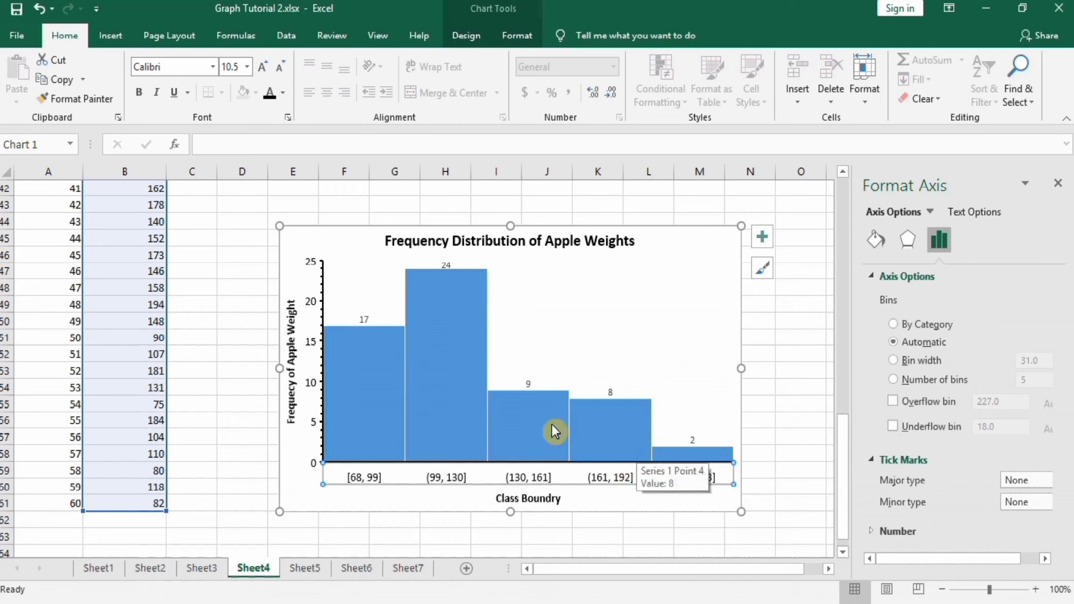
pyautogui.moveTo(393, 427)
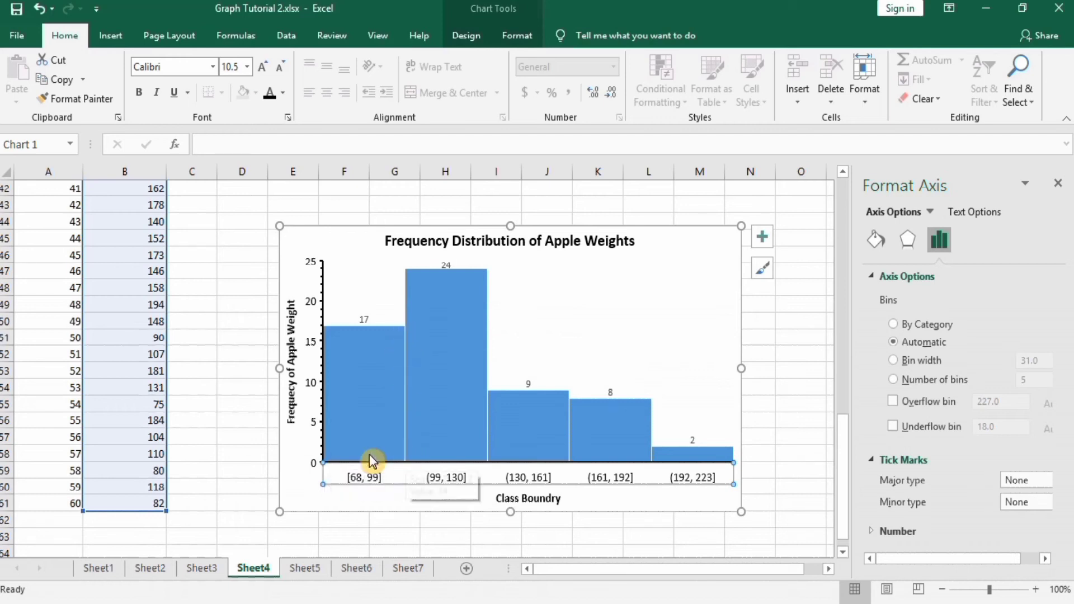
pyautogui.click(406, 403)
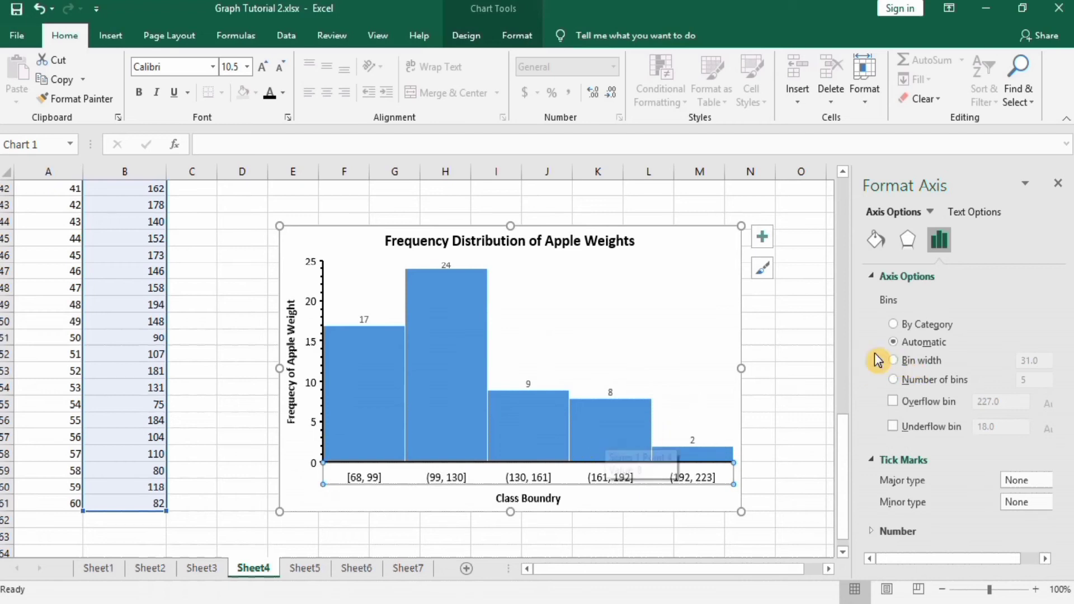
pyautogui.click(894, 359)
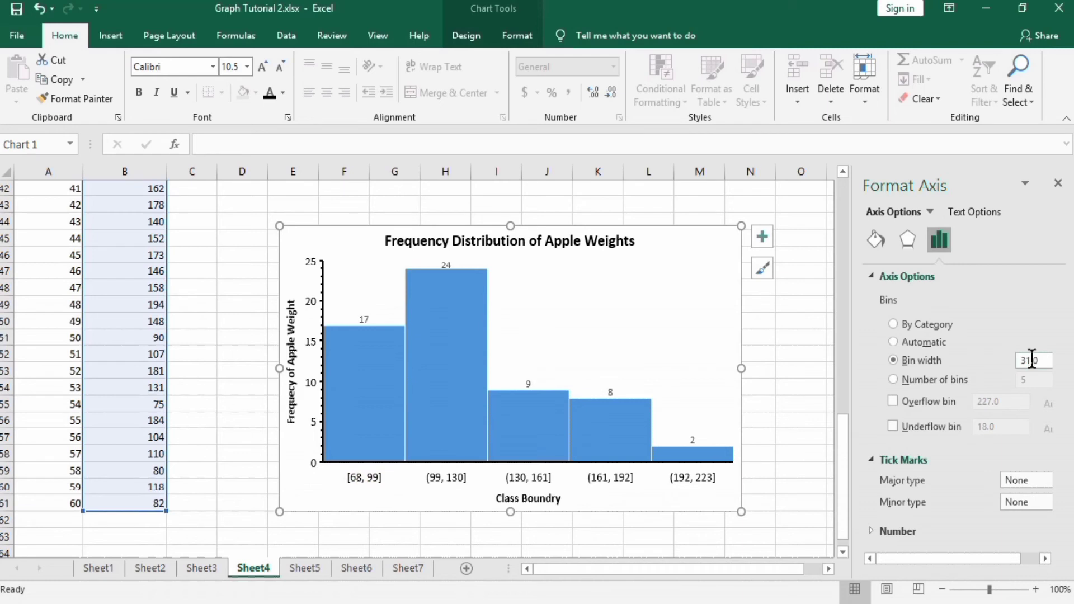
pyautogui.click(1031, 361)
pyautogui.press('BackSpace')
pyautogui.click(779, 490)
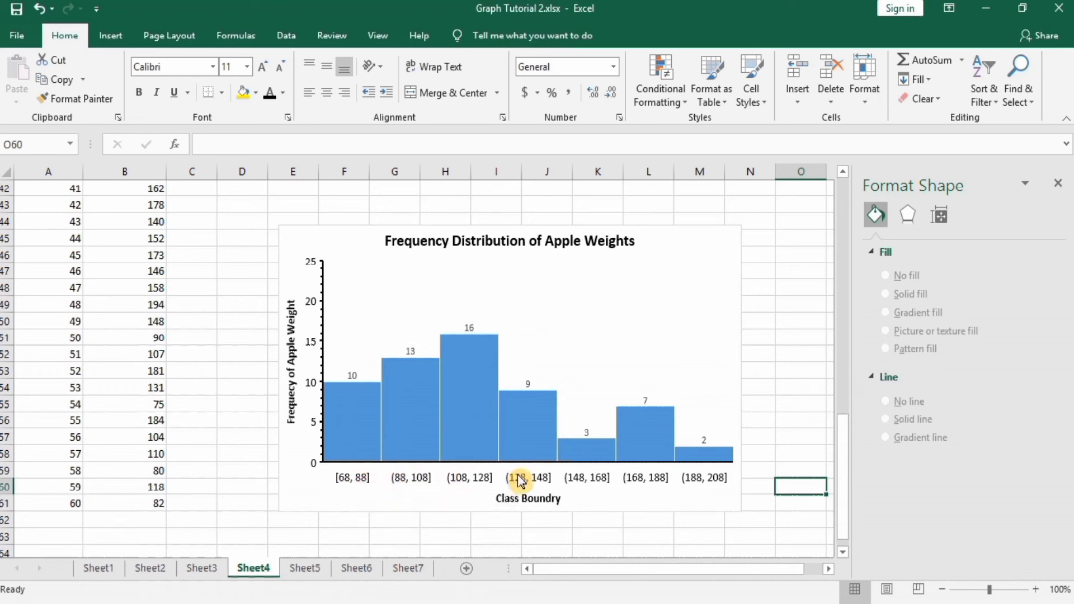
# Step: Set the major tick marks of the histogram's horizontal axis to Outside
pyautogui.click(558, 480)
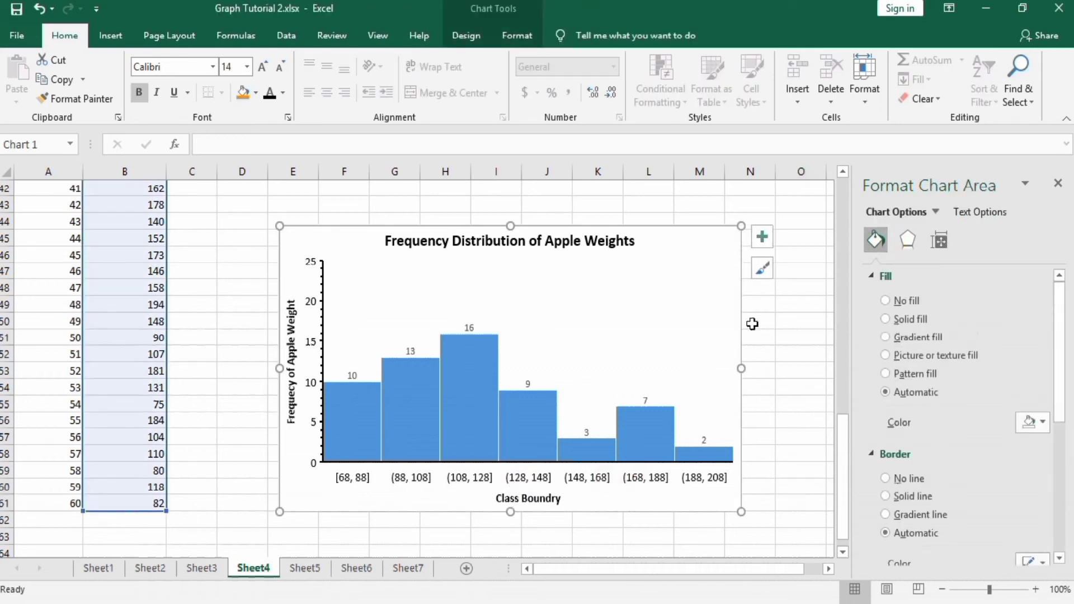
pyautogui.click(604, 484)
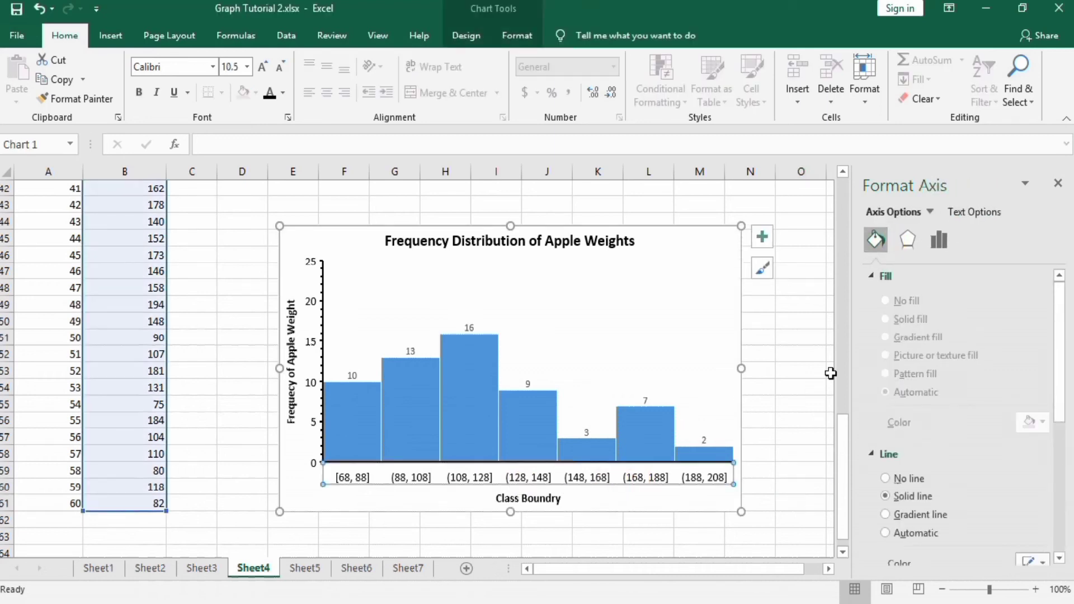
pyautogui.click(938, 242)
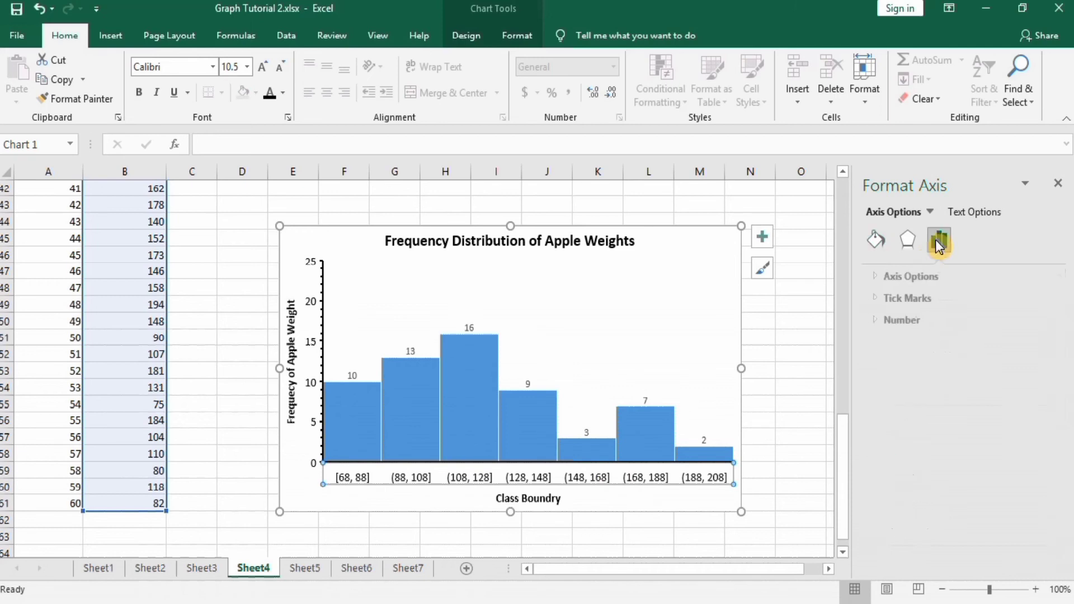
pyautogui.click(918, 278)
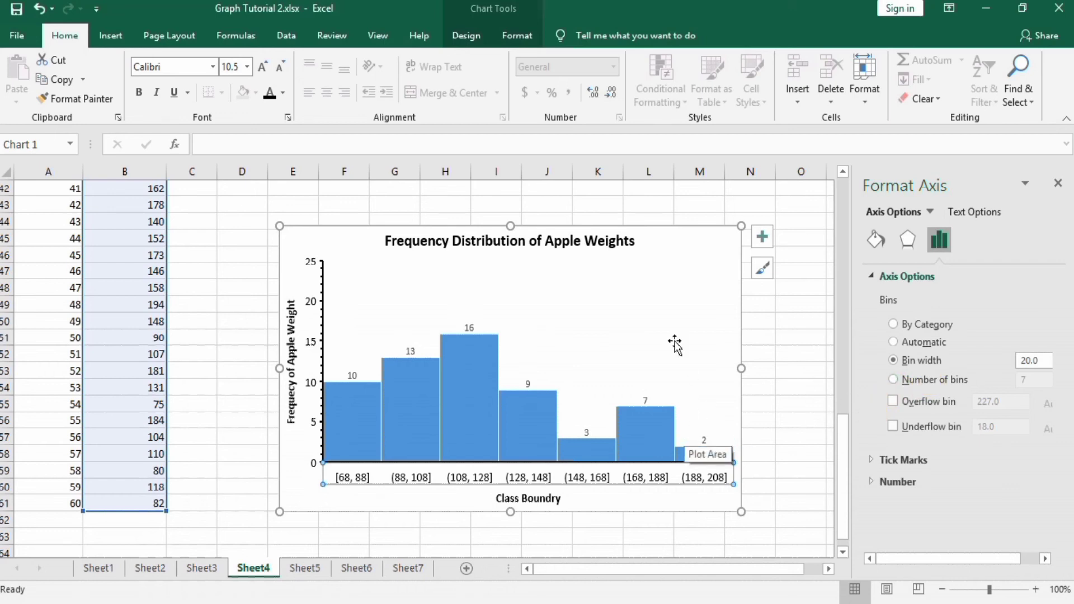
pyautogui.click(646, 411)
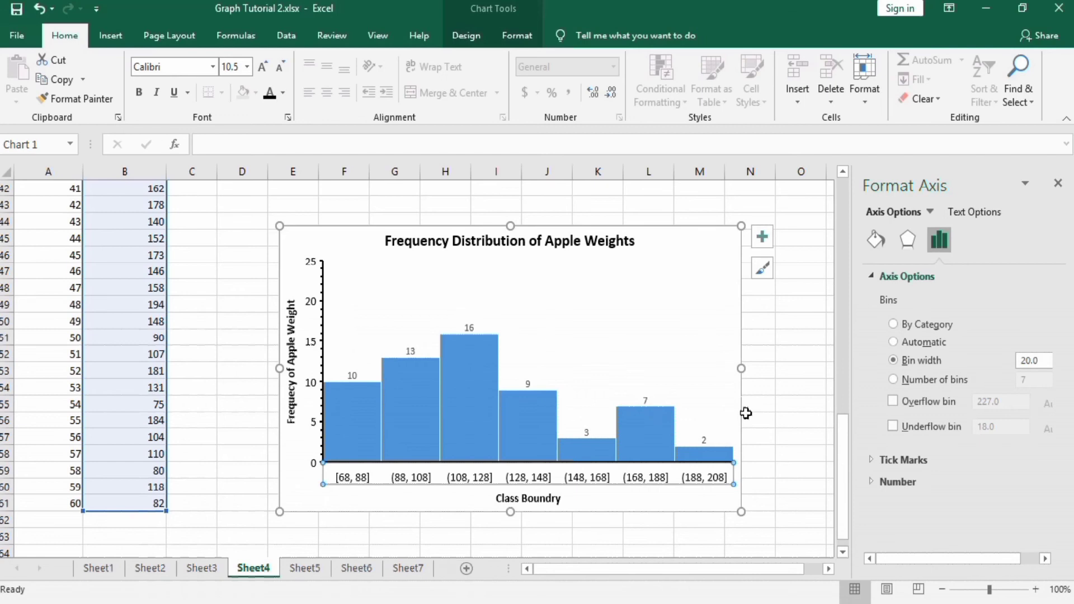
pyautogui.click(892, 466)
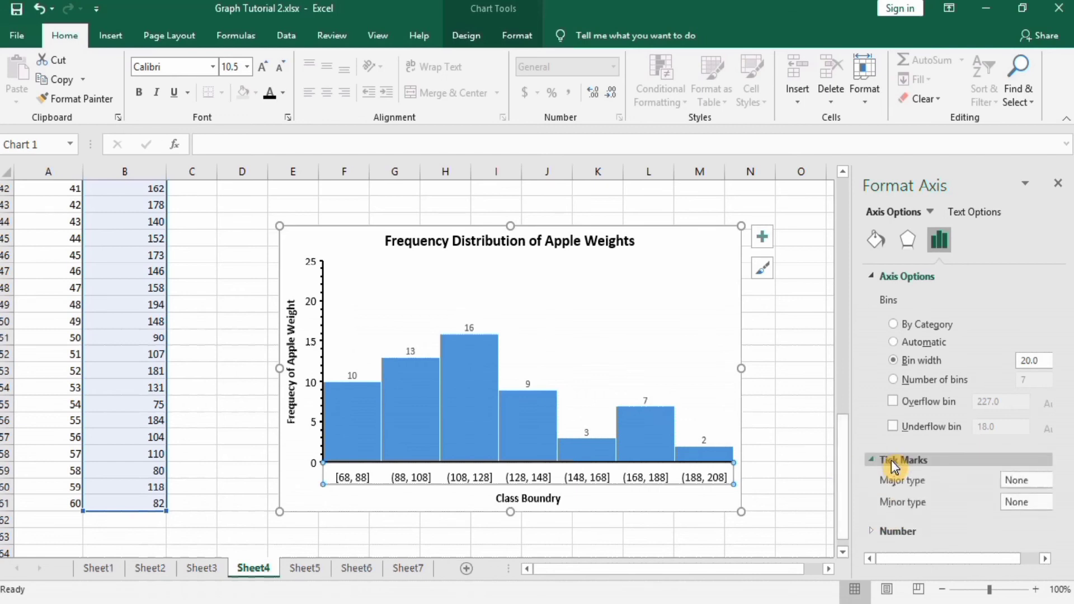
pyautogui.click(1044, 559)
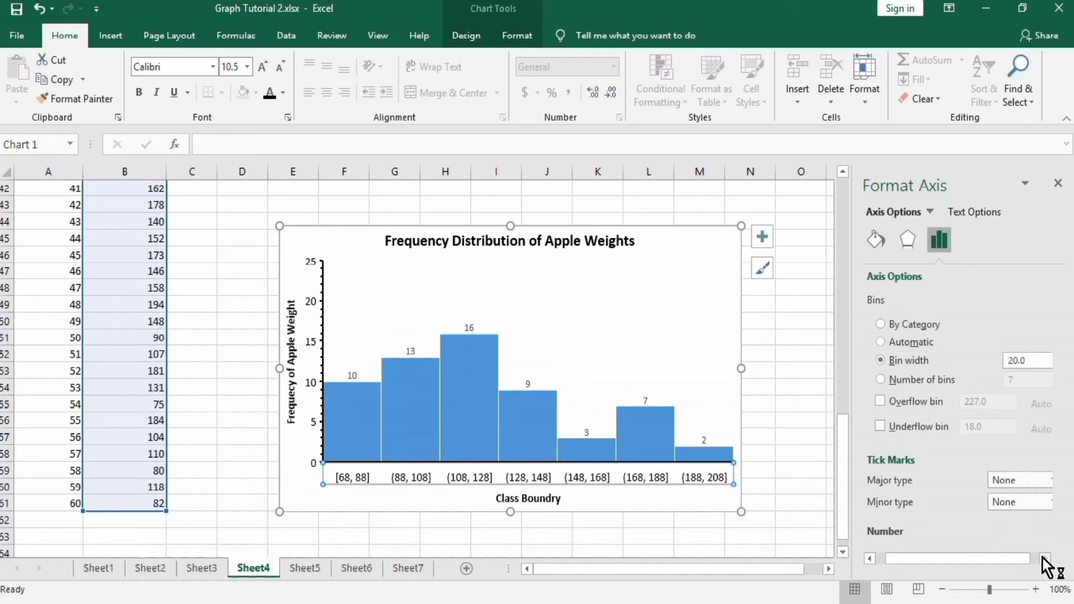
pyautogui.click(1044, 559)
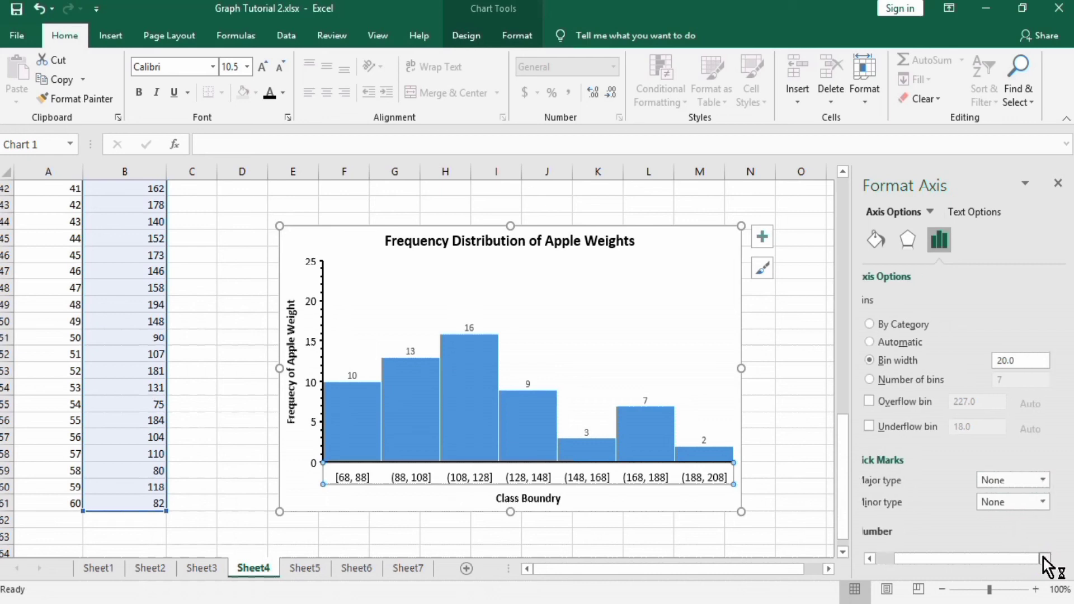
pyautogui.click(1042, 480)
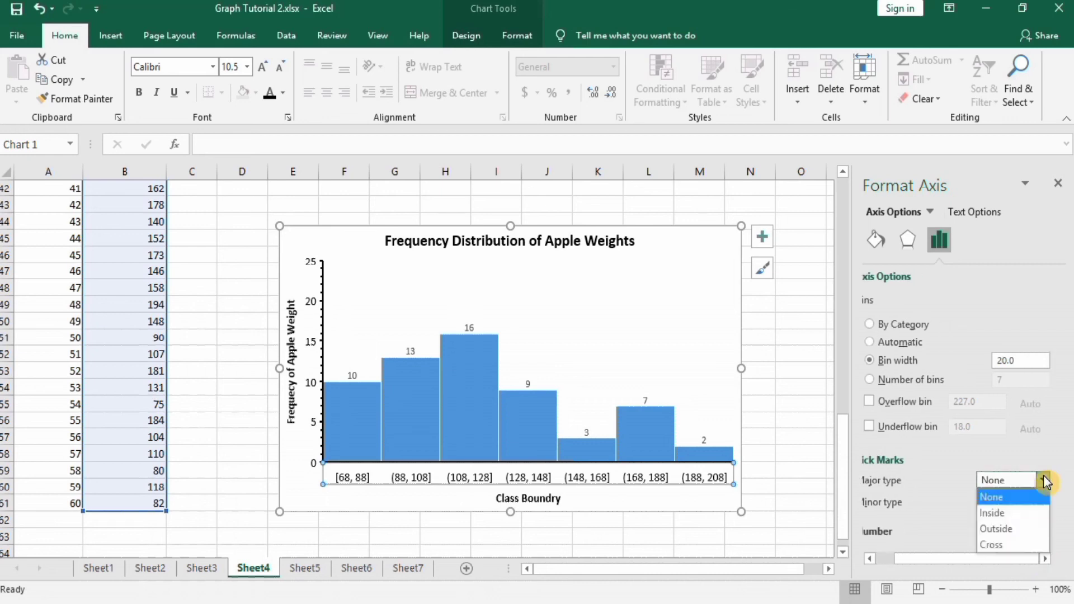
pyautogui.click(1027, 530)
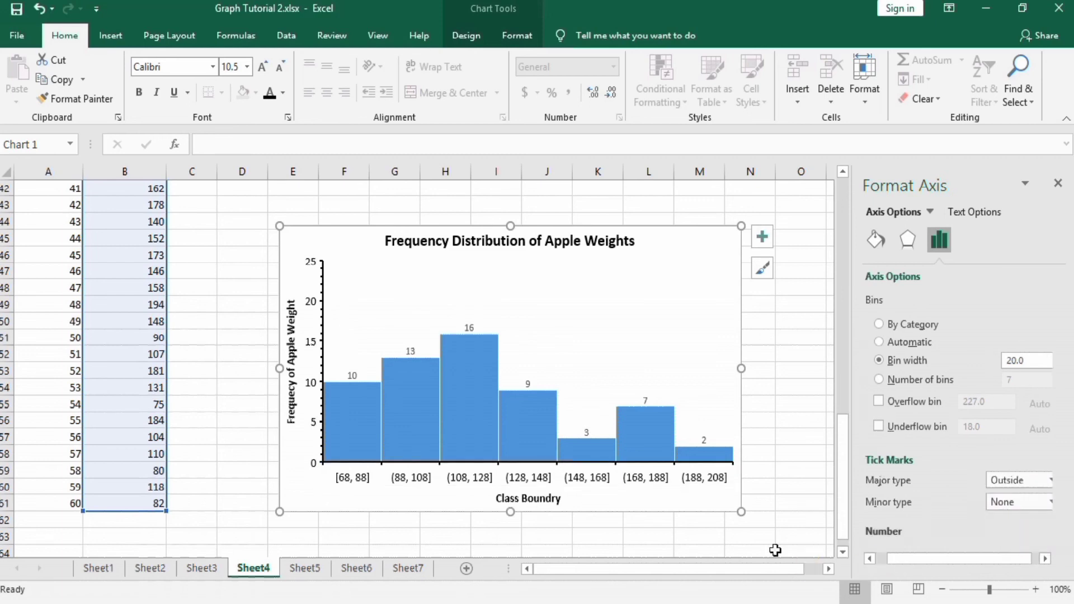
pyautogui.click(772, 501)
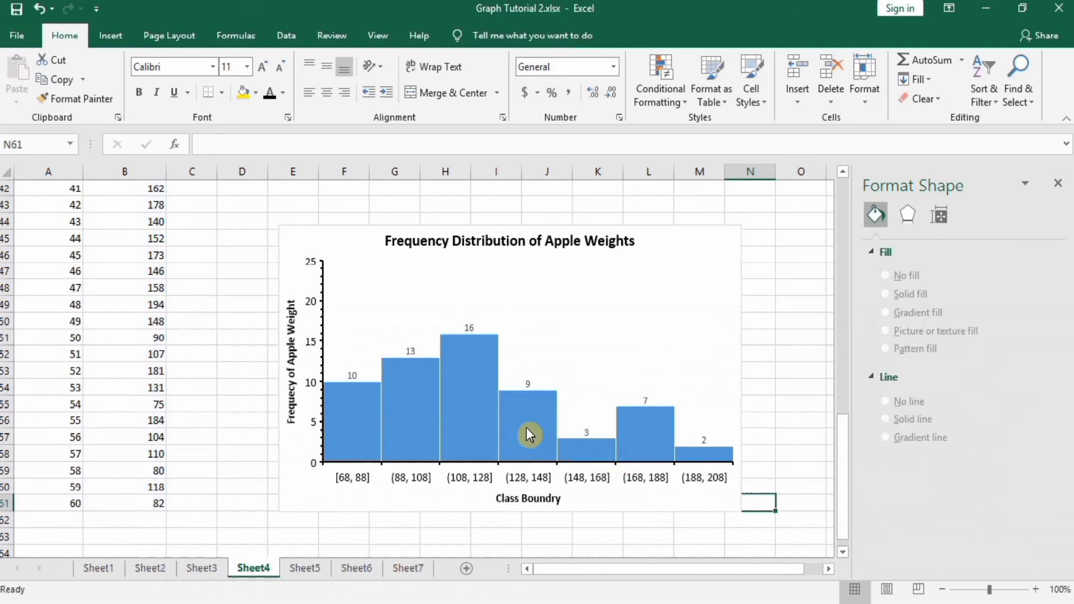
# Step: Make the data labels above the bars black and set their font size to 11
pyautogui.click(472, 329)
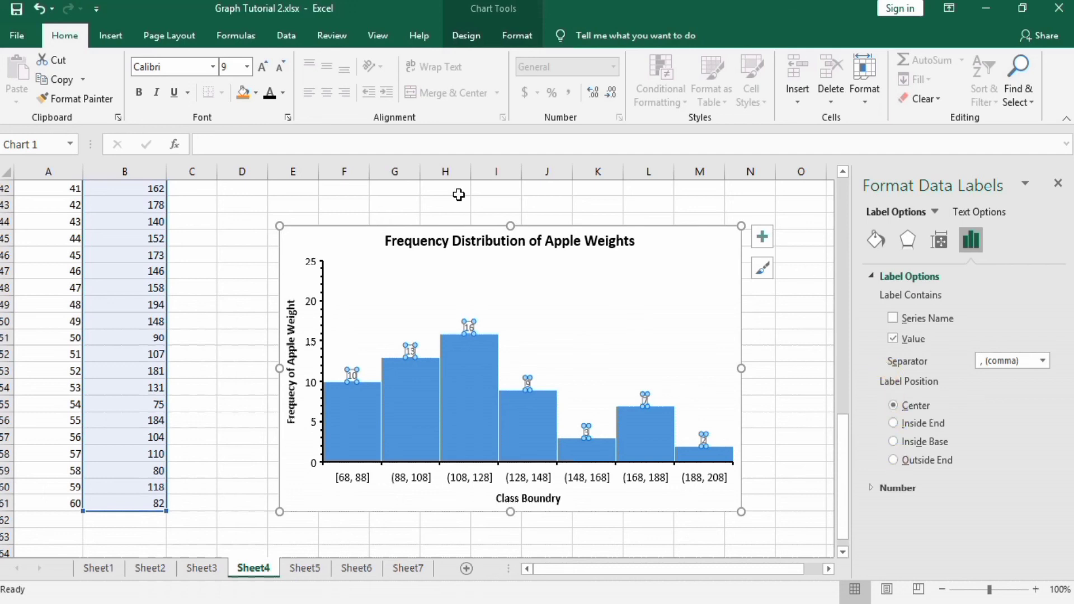
pyautogui.click(248, 67)
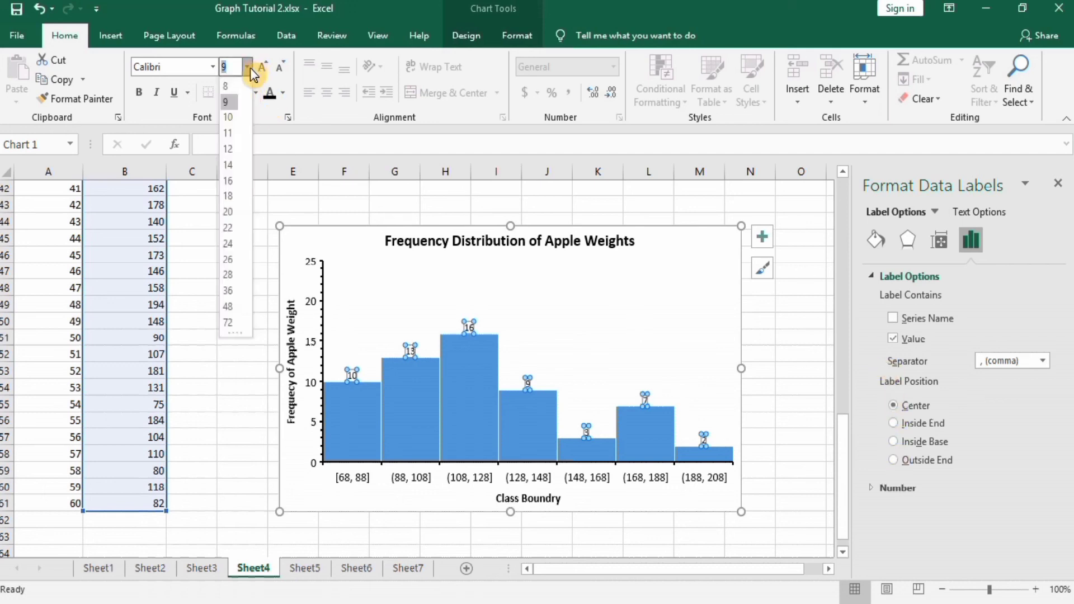
pyautogui.click(233, 135)
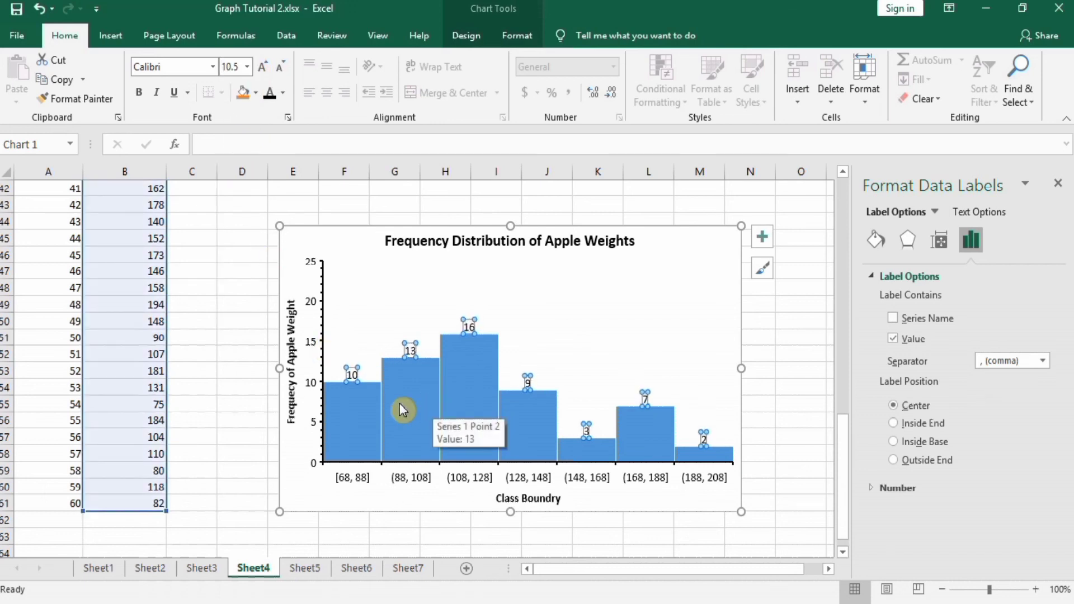
# Step: Fill the histogram bars with a solid red colour
pyautogui.click(427, 405)
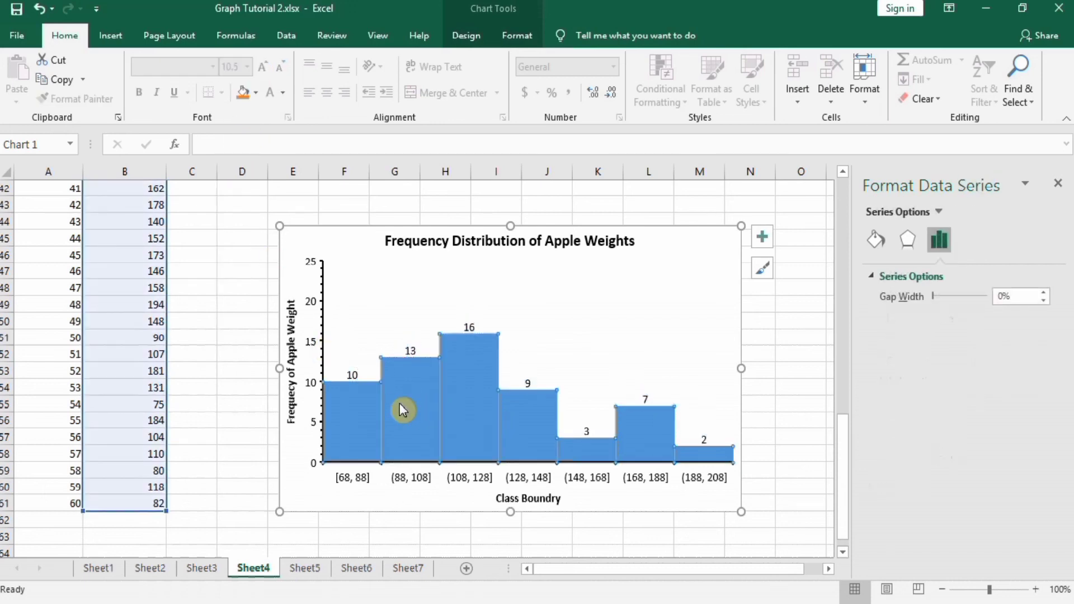
pyautogui.click(875, 240)
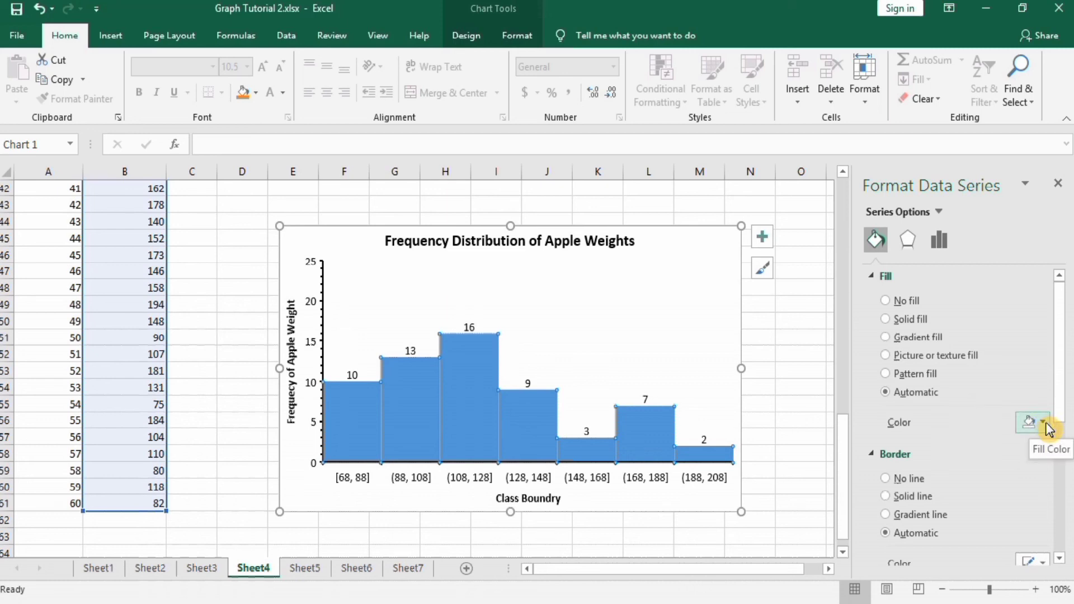
pyautogui.click(885, 320)
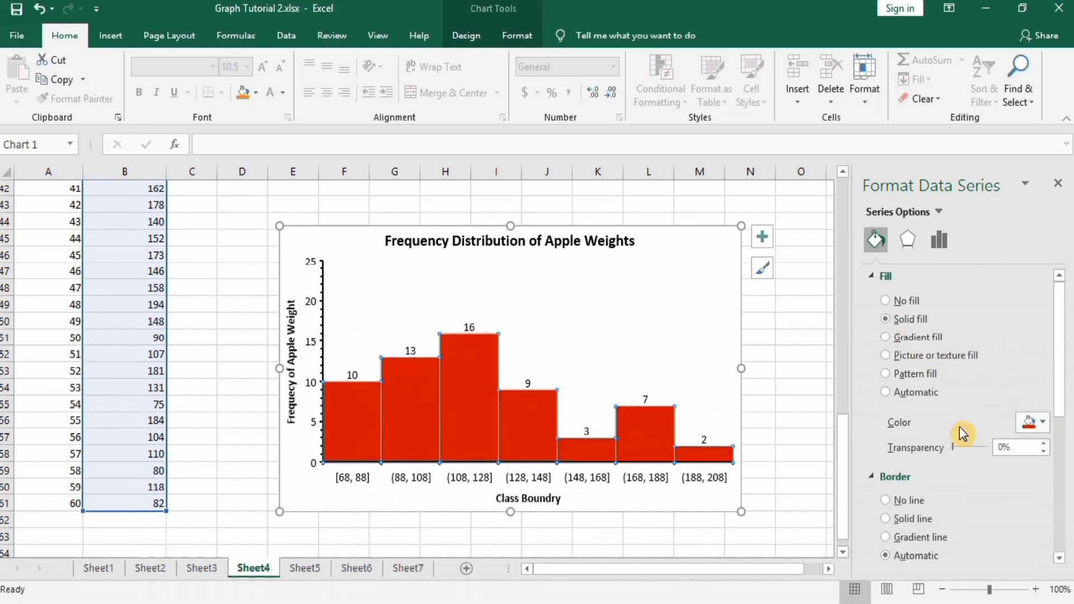
# Step: Give the histogram bars a solid black border with a width of 1.5 pt
pyautogui.click(886, 518)
pyautogui.click(1060, 558)
pyautogui.moveTo(1062, 559); pyautogui.dragTo(1061, 560)
pyautogui.click(1044, 537)
pyautogui.click(1044, 537)
pyautogui.click(1044, 537)
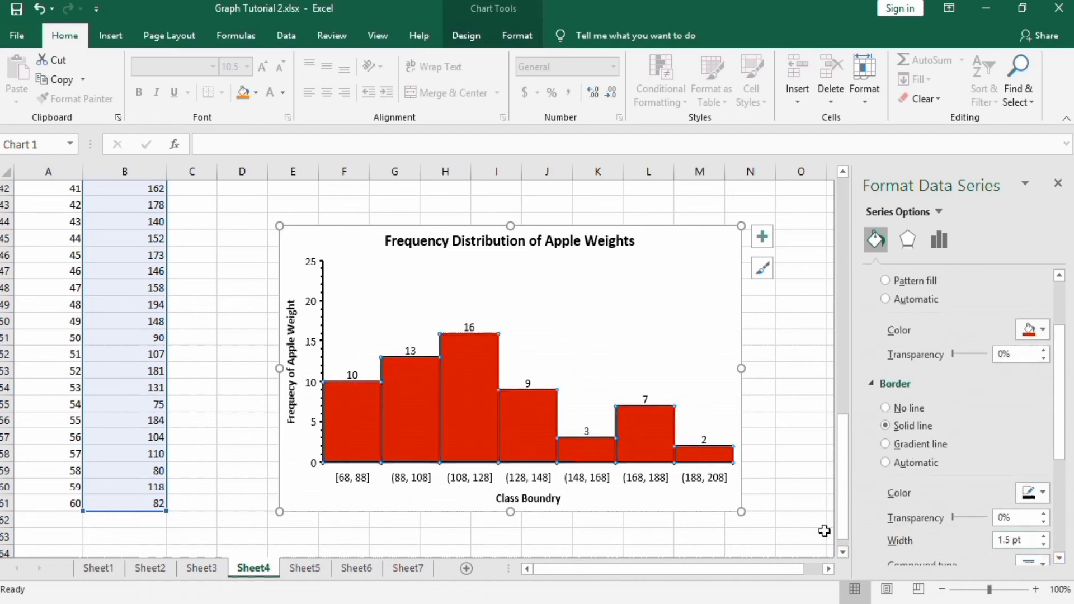
pyautogui.click(804, 413)
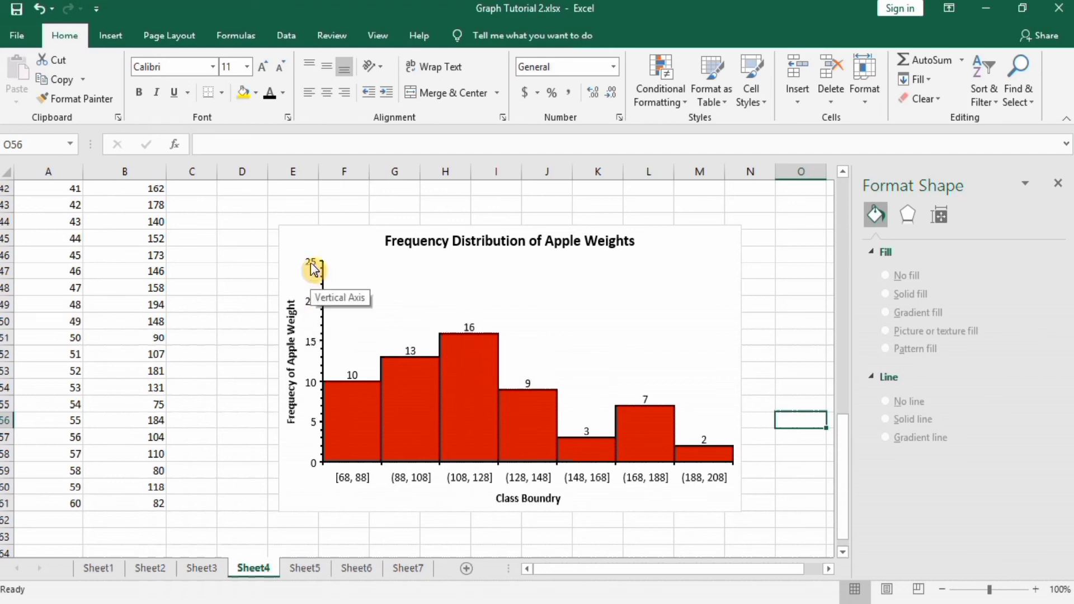
# Step: Set the maximum bound of the vertical axis to 20
pyautogui.click(316, 308)
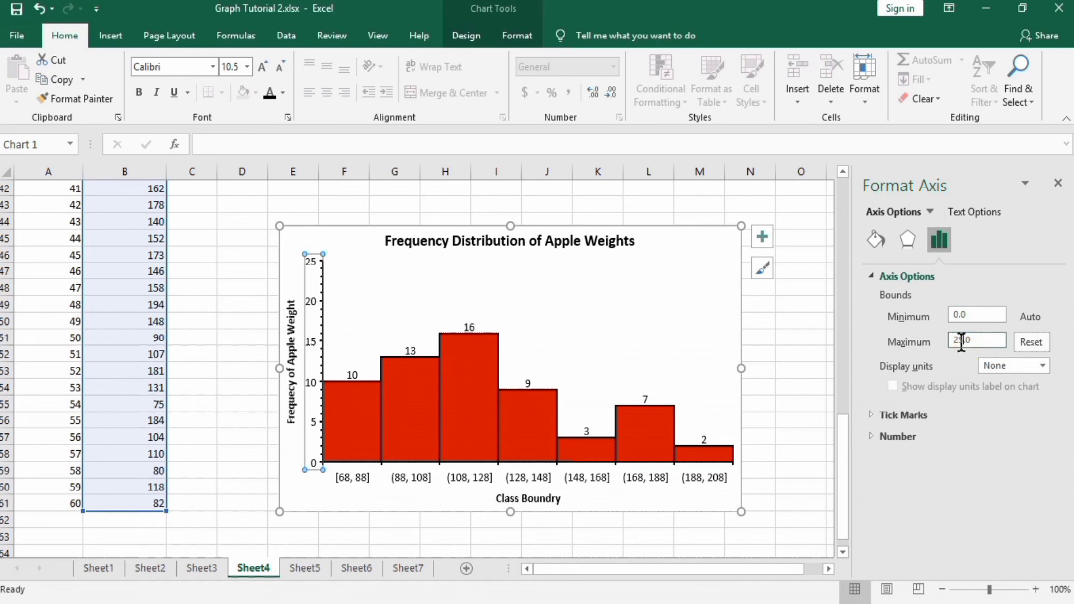
pyautogui.press('BackSpace')
pyautogui.write('0')
pyautogui.click(775, 423)
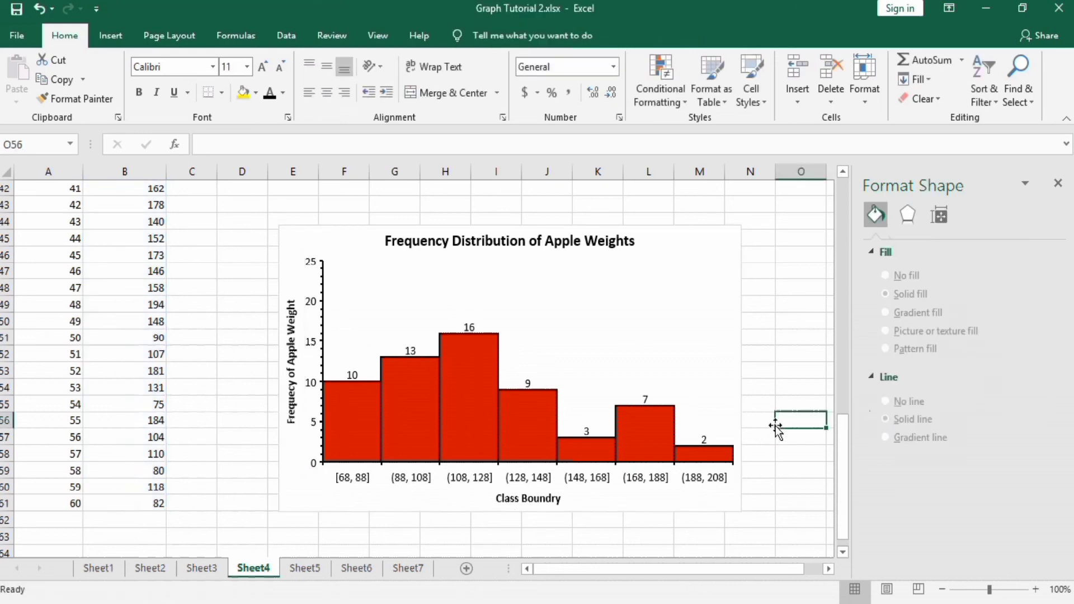